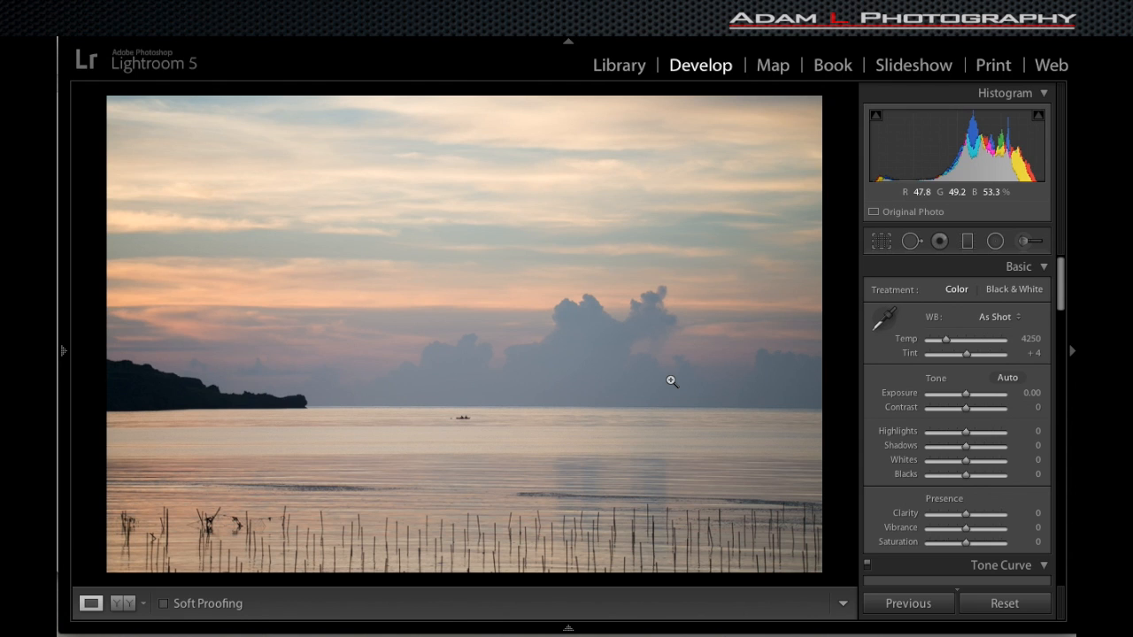
- Try different contrast strengths on the sunset photo and set Contrast to +41
left_click(980, 408)
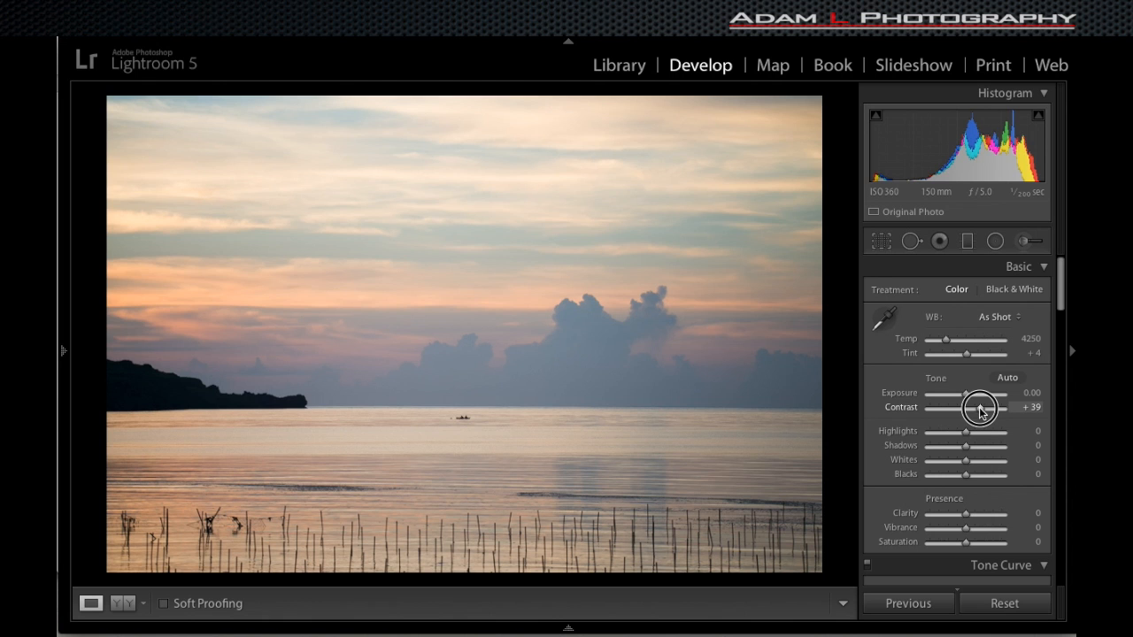
left_click_drag(980, 409, 965, 412)
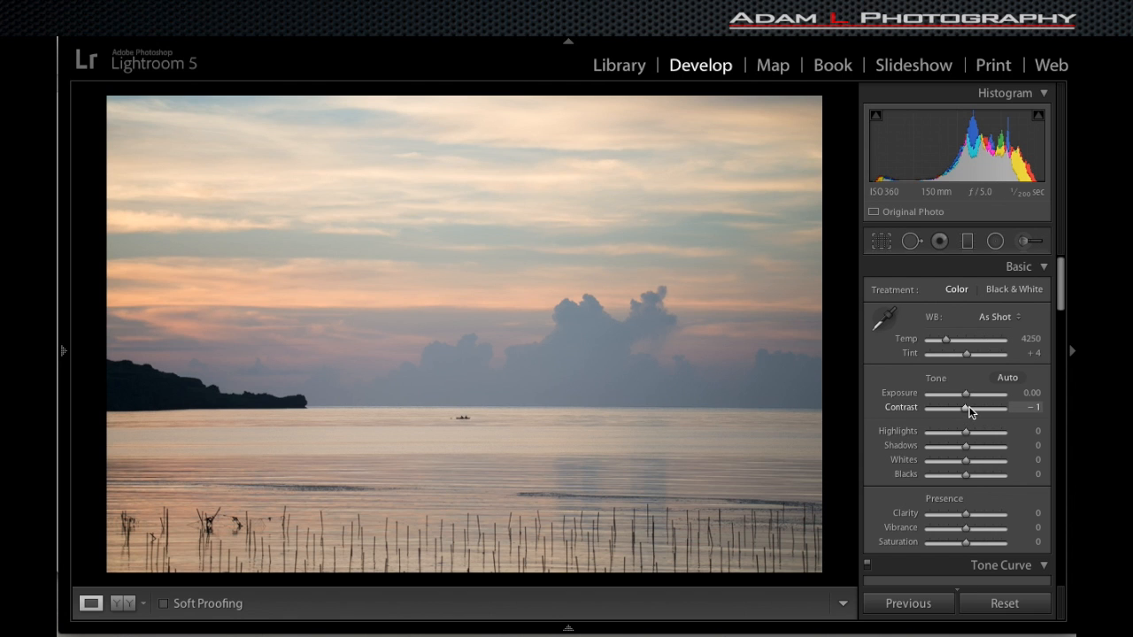
left_click_drag(966, 410, 980, 412)
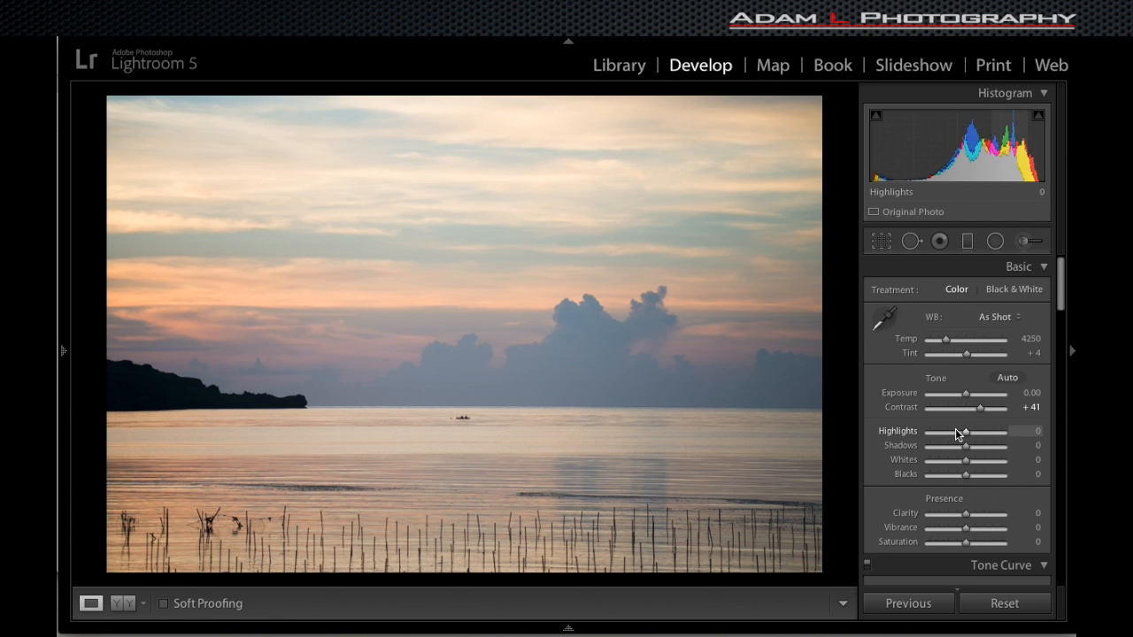
- Set the photo's Highlights to −42, Whites to −39, Blacks to −11 and Vibrance to +42
left_click_drag(955, 434, 951, 433)
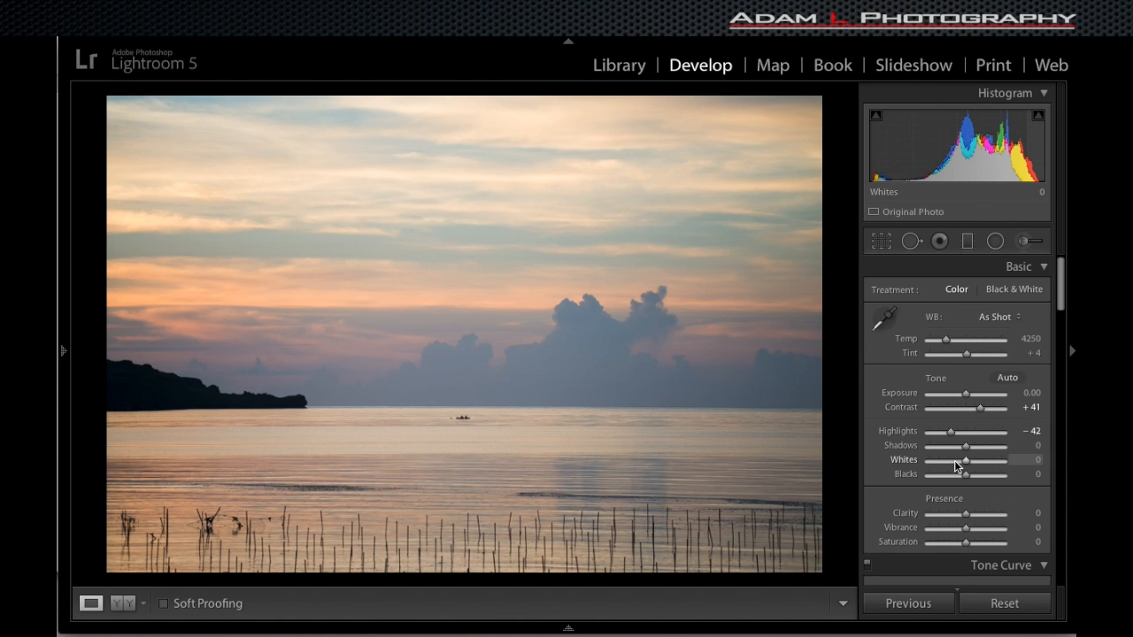
mouse_move(956, 465)
left_mouse_down()
mouse_move(947, 460)
mouse_move(963, 479)
left_mouse_up()
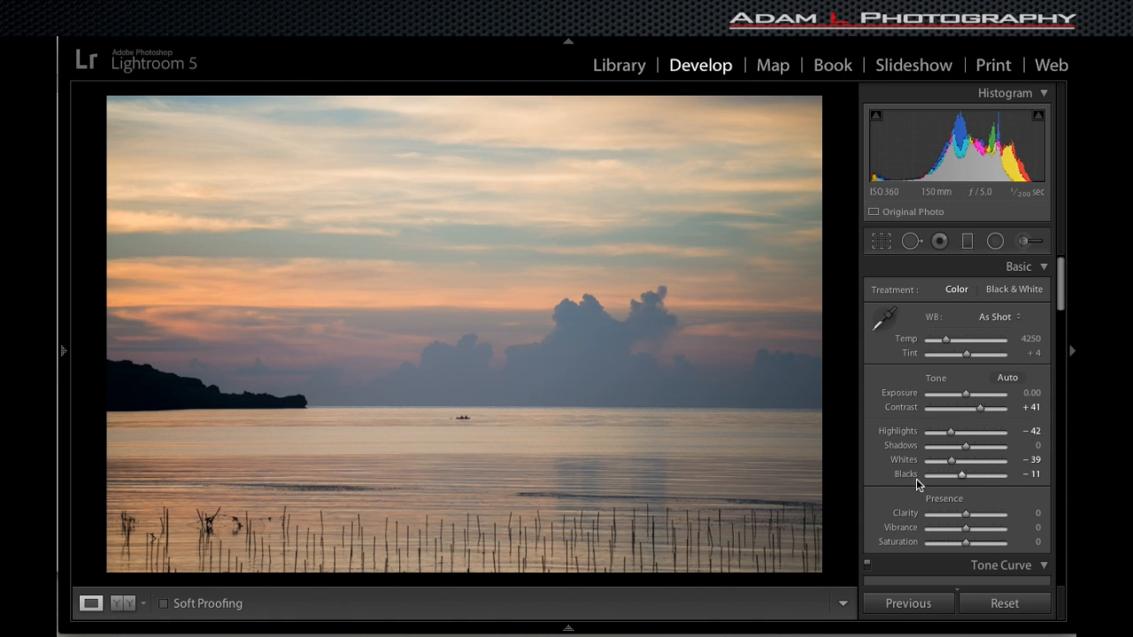
left_click(974, 530)
left_click_drag(976, 531, 980, 531)
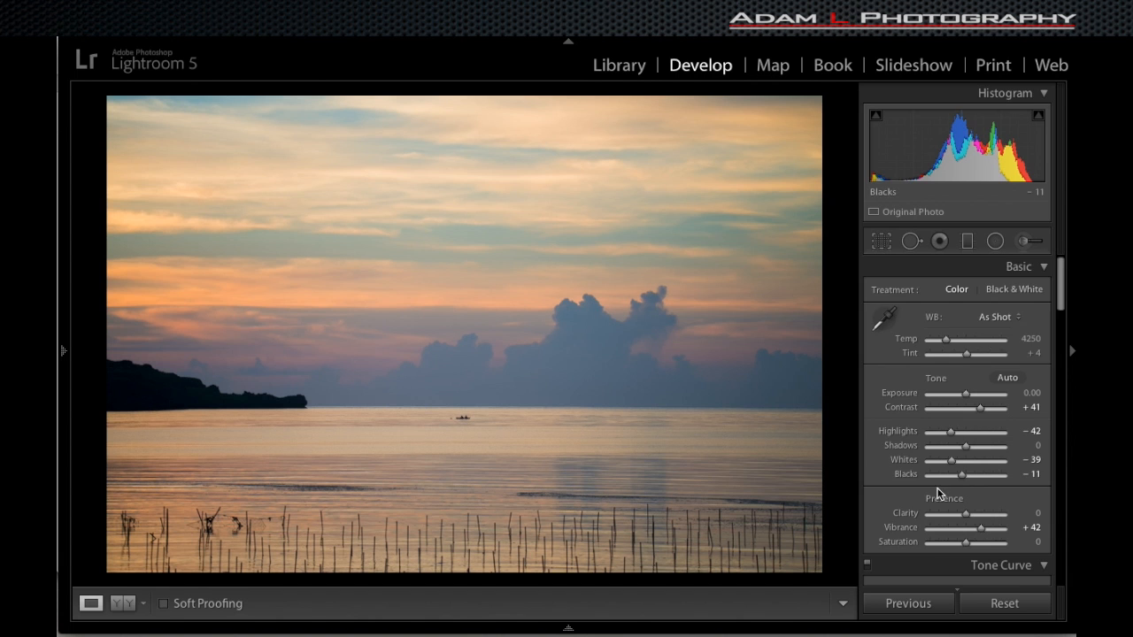
- Darken the sky's cool tones with HSL luminance values of Green −11, Aqua −1 and Blue −56, using targeted adjustment on the blue-green sky
scroll(944, 496, "down", 3)
scroll(949, 495, "down", 10)
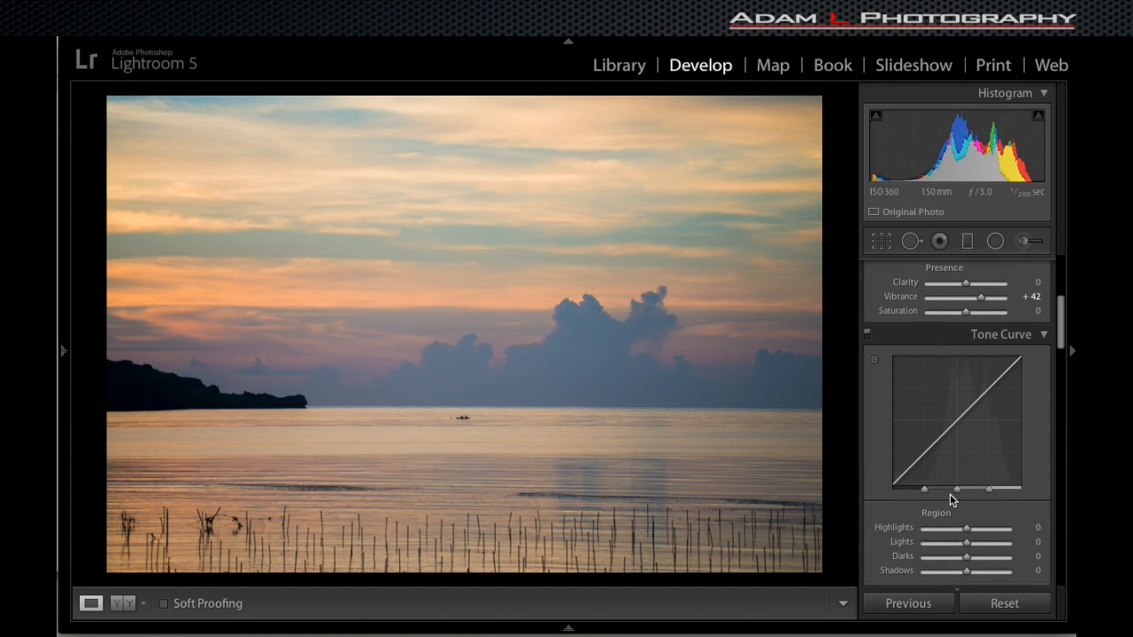
scroll(950, 494, "down", 5)
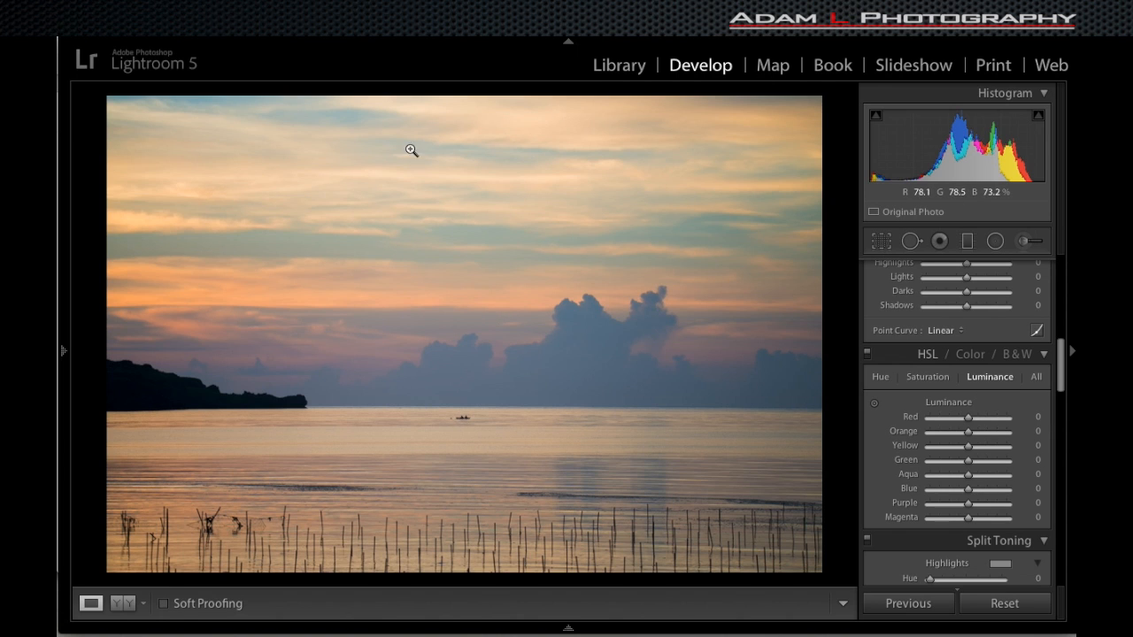
left_click(956, 478)
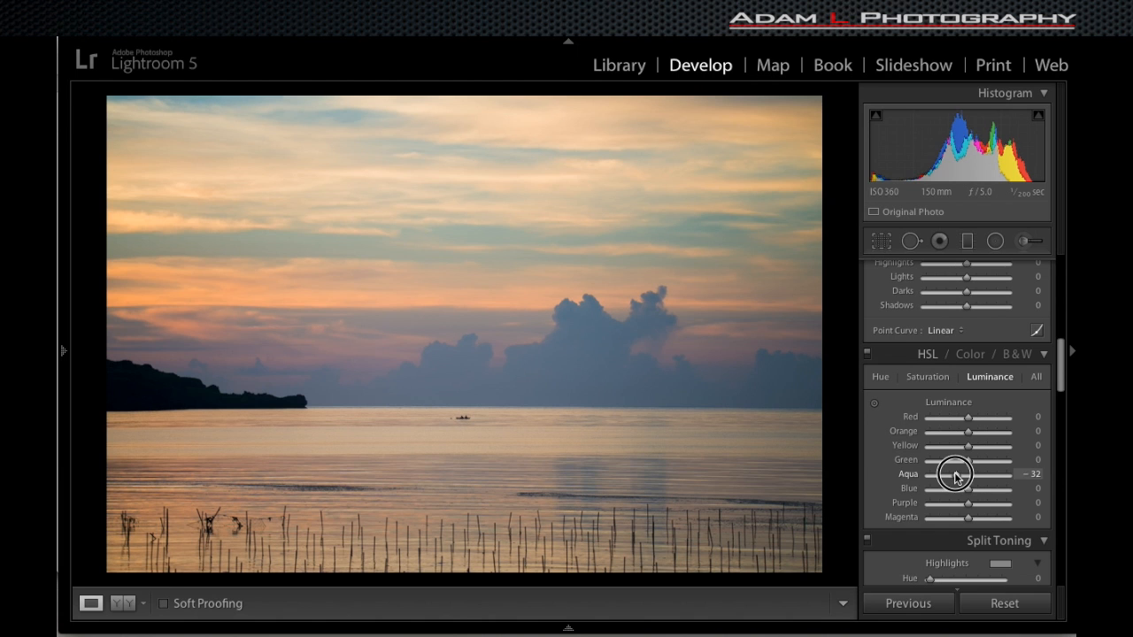
left_click_drag(956, 478, 968, 498)
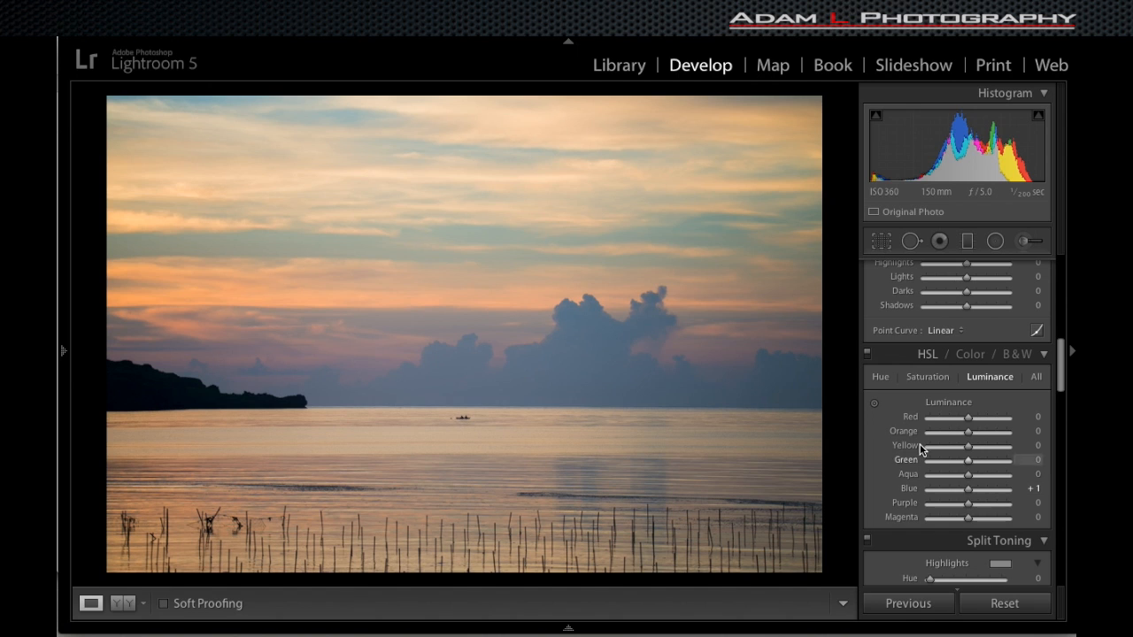
left_click(874, 405)
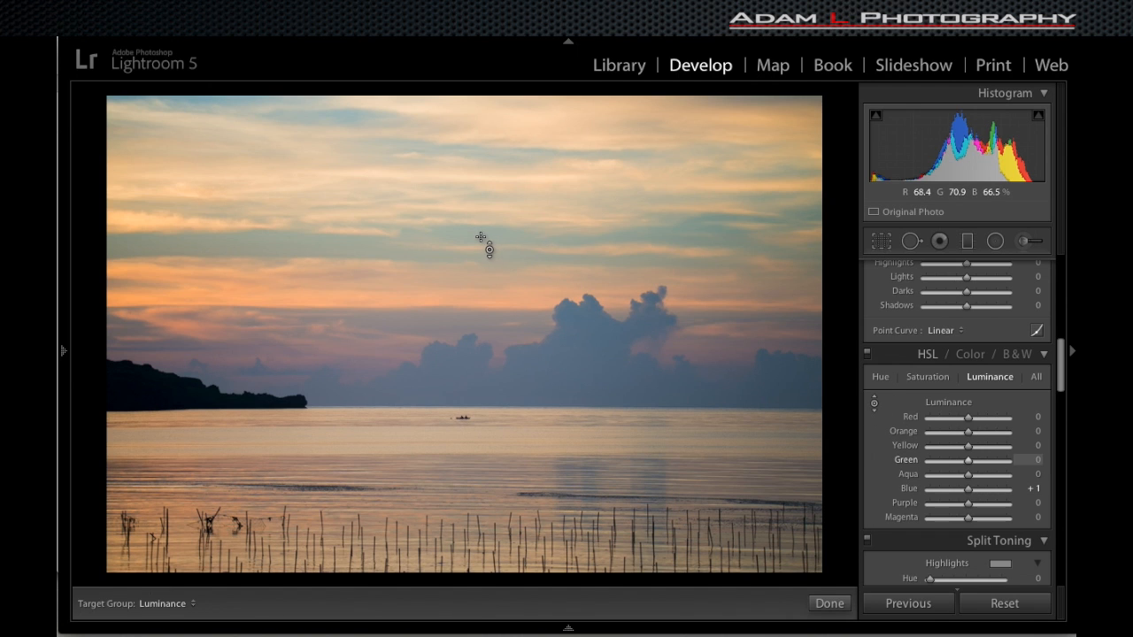
mouse_move(690, 232)
left_mouse_down()
mouse_move(690, 320)
mouse_move(690, 187)
mouse_move(691, 319)
mouse_move(690, 239)
left_mouse_up()
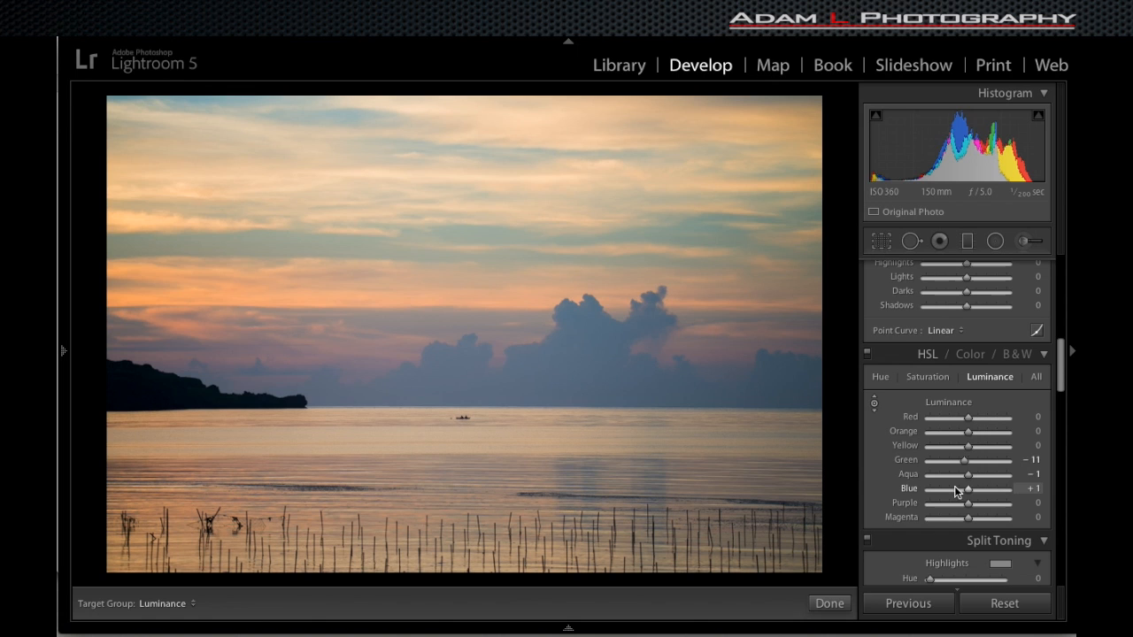
left_click_drag(953, 492, 946, 496)
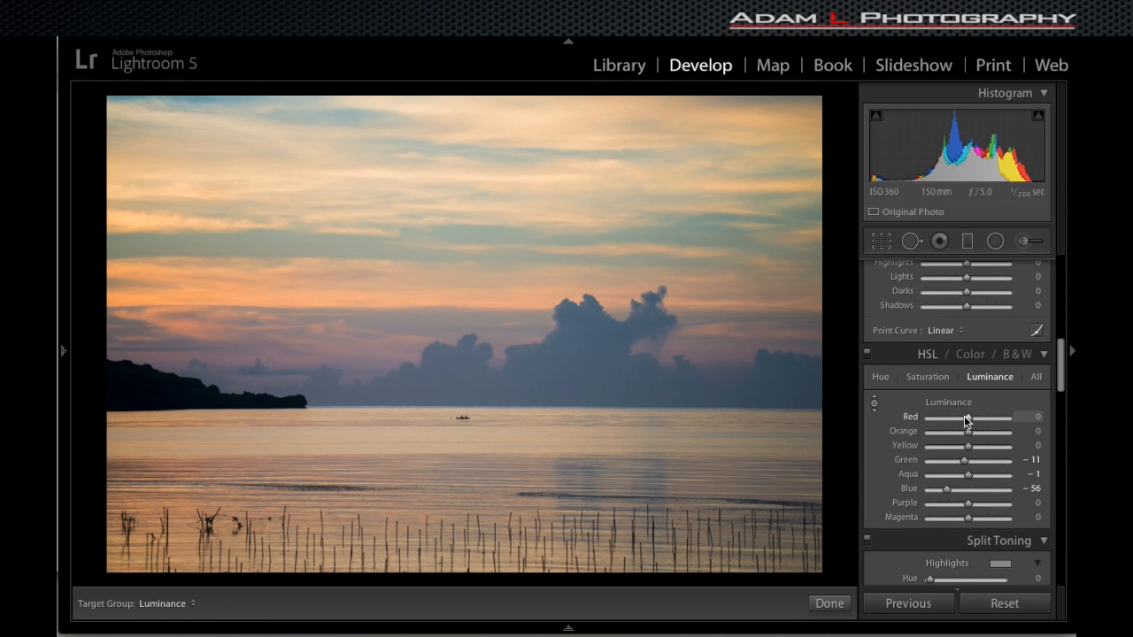
- Set the HSL saturation to Green +30, Aqua +32, Blue +39, Purple +49 and Magenta +37, and leave targeted adjustment
left_click(935, 377)
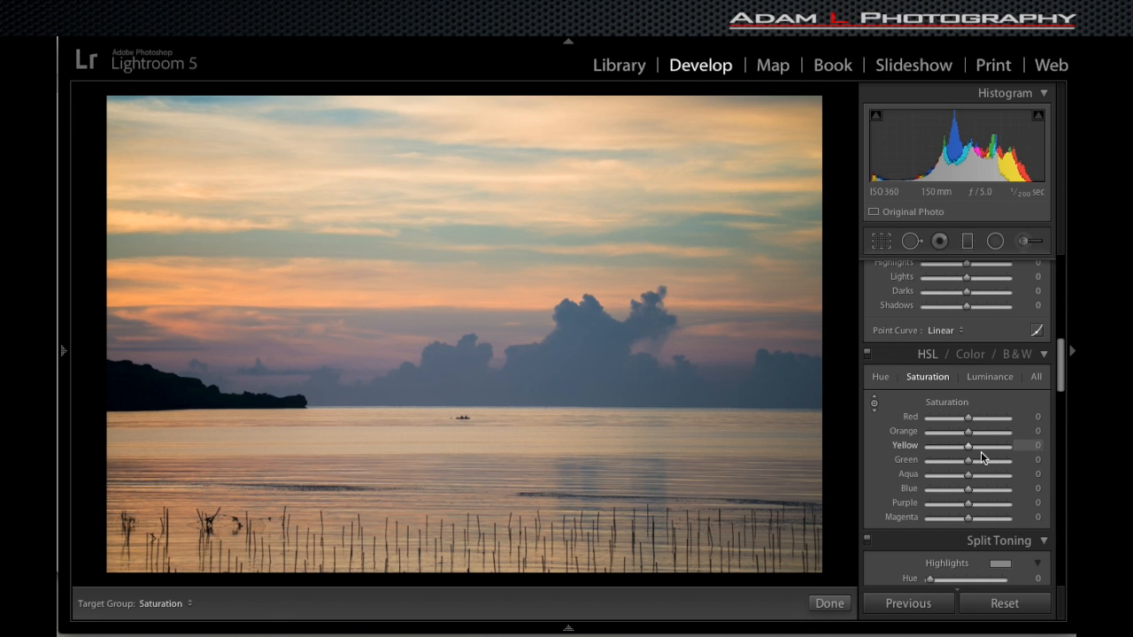
left_click(985, 491)
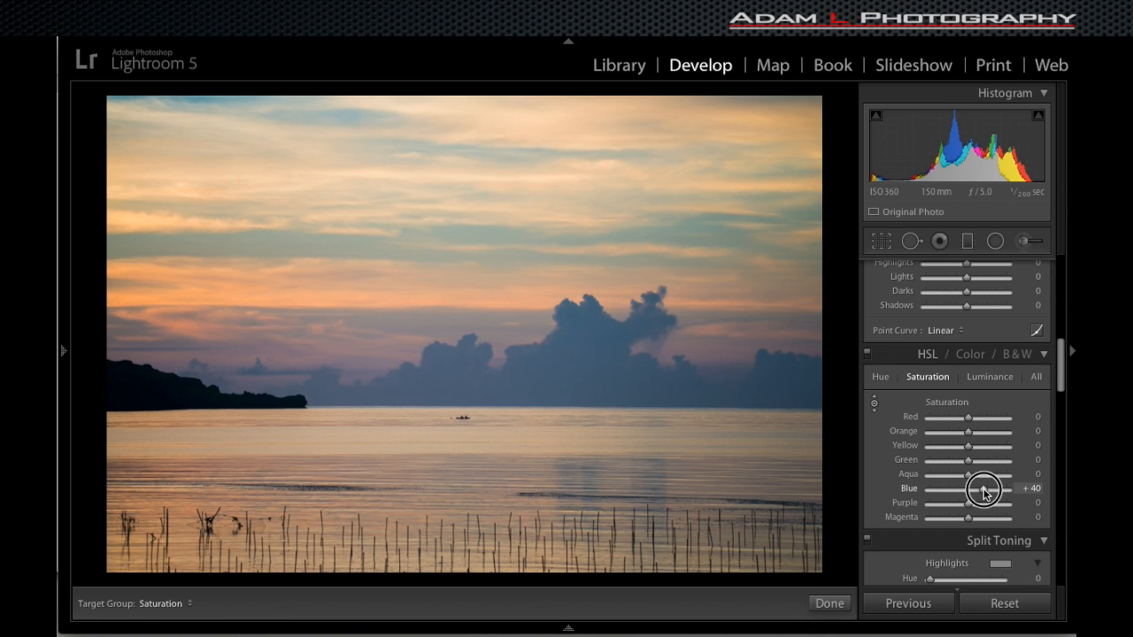
mouse_move(985, 491)
left_mouse_down()
mouse_move(978, 457)
mouse_move(980, 478)
left_mouse_up()
left_click(977, 459)
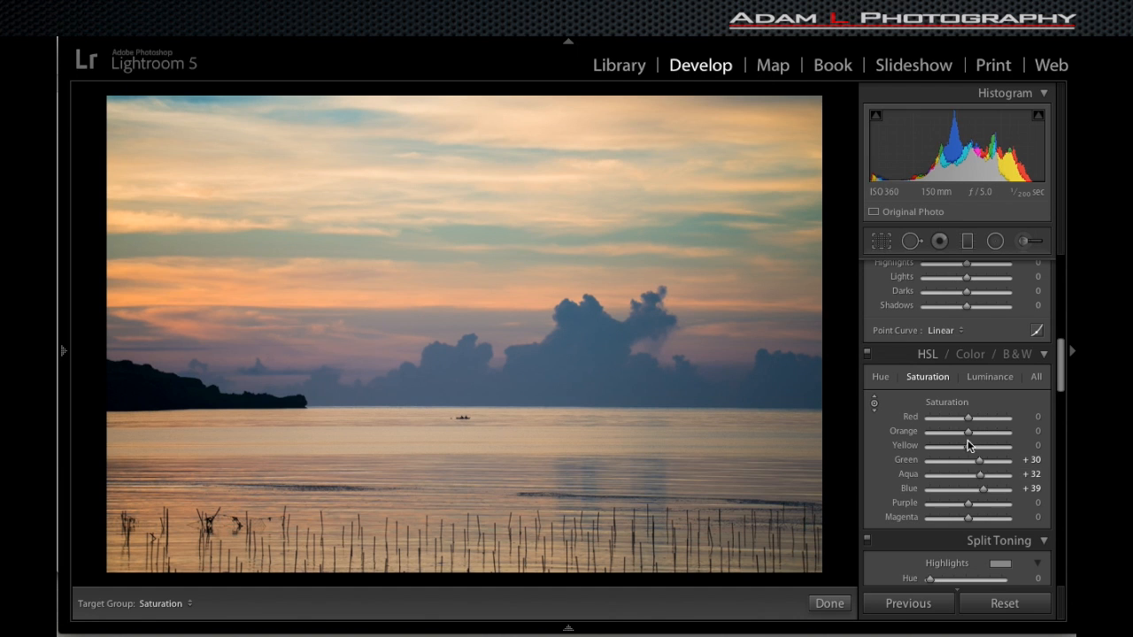
left_click(980, 521)
mouse_move(981, 520)
left_mouse_down()
mouse_move(974, 503)
mouse_move(987, 504)
left_mouse_up()
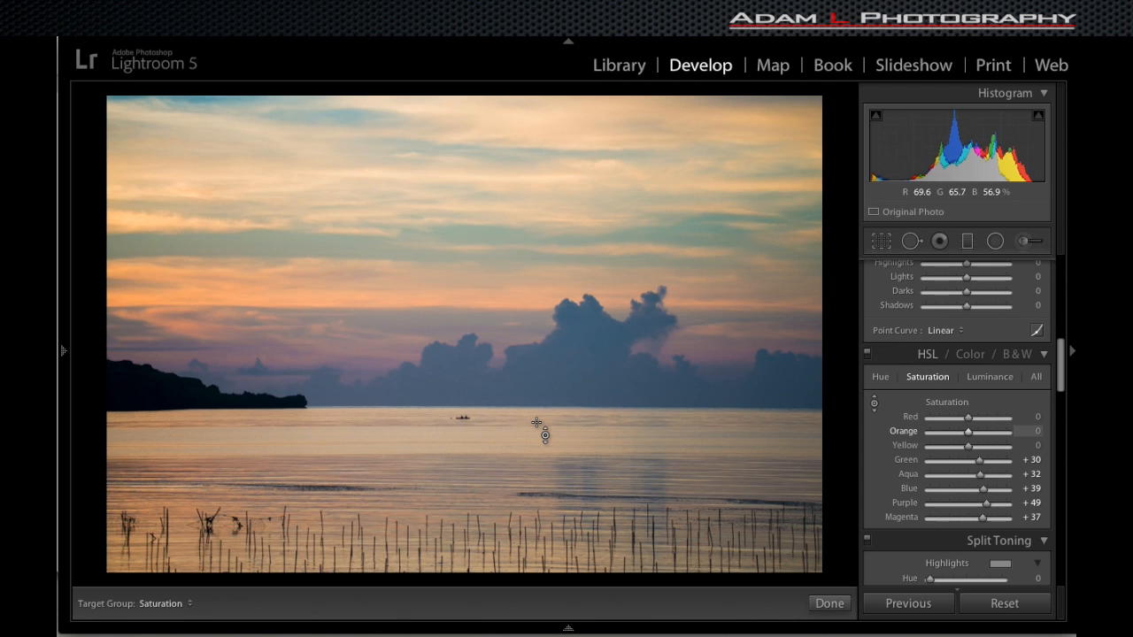
key("Escape")
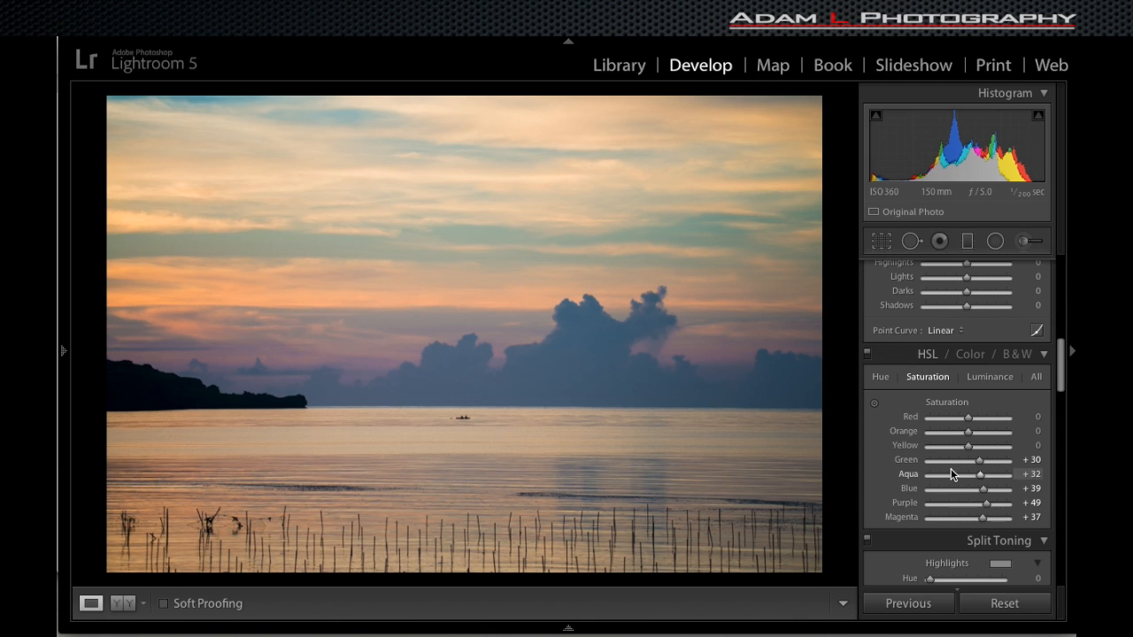
- Draw a graduated filter with Exposure −4.00 over the sky, from the photo's upper edge to just below the horizon
scroll(951, 473, "down", 1)
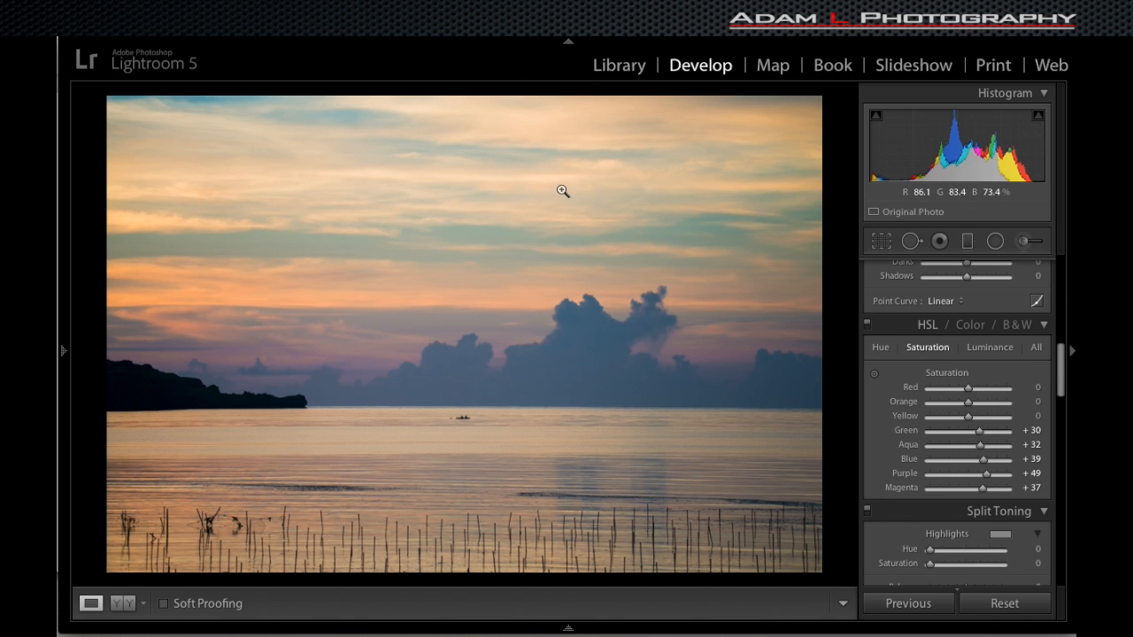
left_click(968, 243)
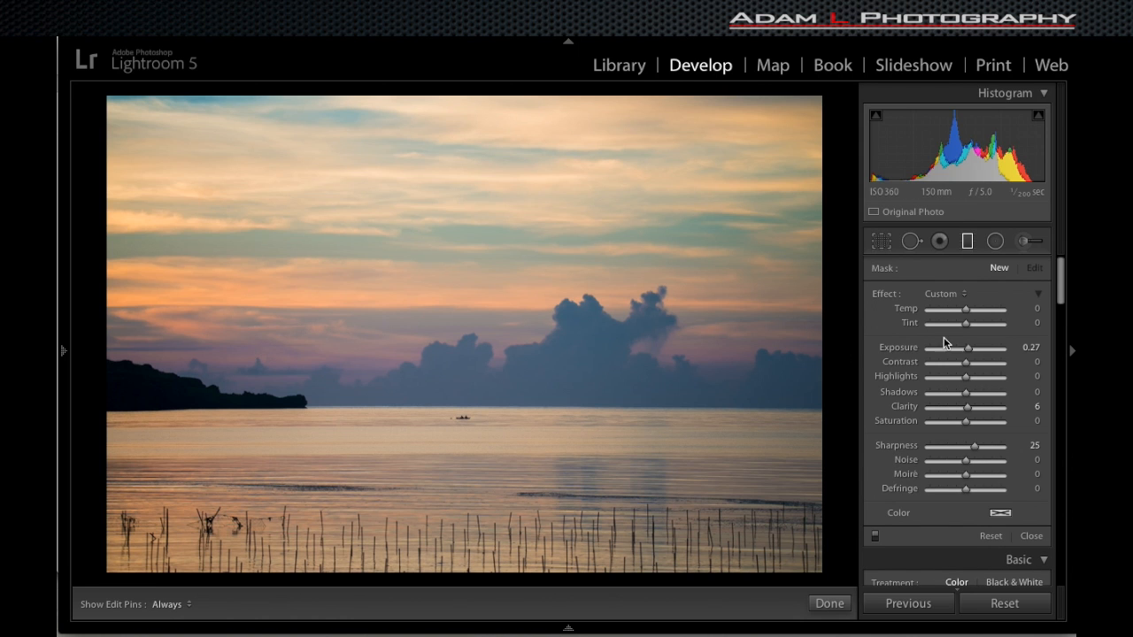
left_click_drag(947, 349, 905, 346)
left_click_drag(465, 89, 463, 430)
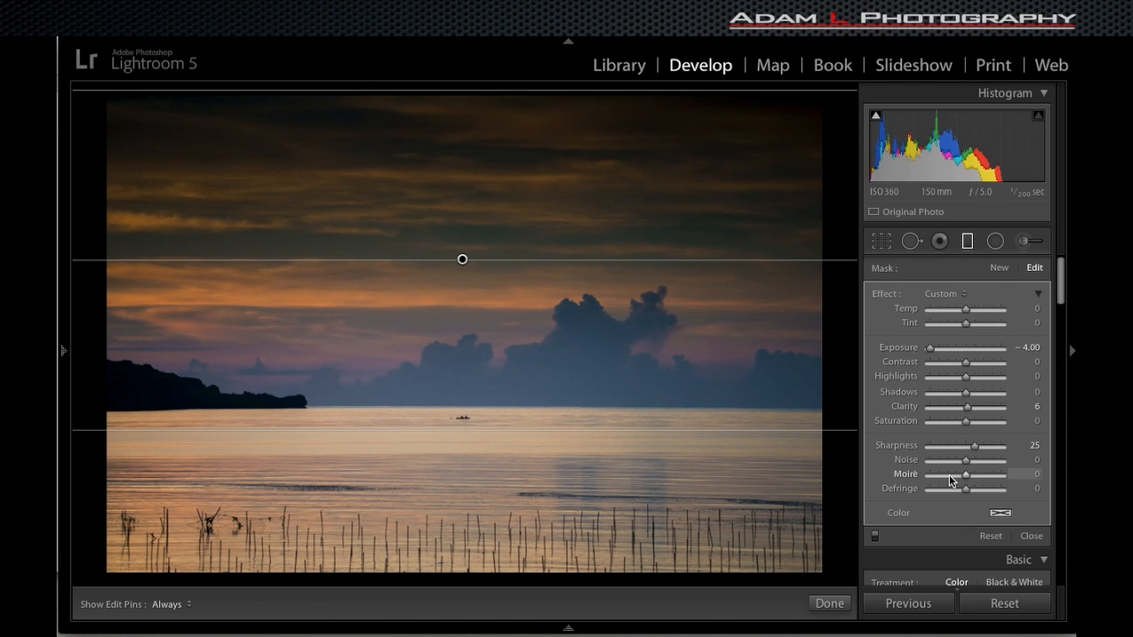
- Set the graduated filter's Exposure to −1.54, Contrast to 42, Temp to 18, Highlights to −34, Shadows to 20 and Saturation to 20
left_click(953, 348)
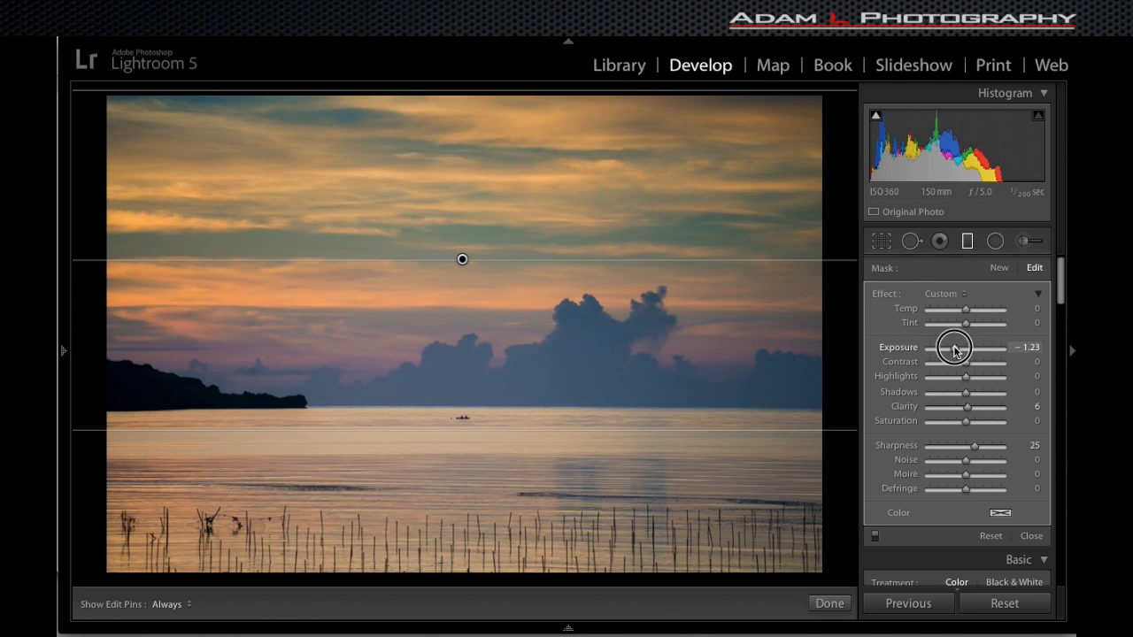
left_click_drag(953, 348, 951, 348)
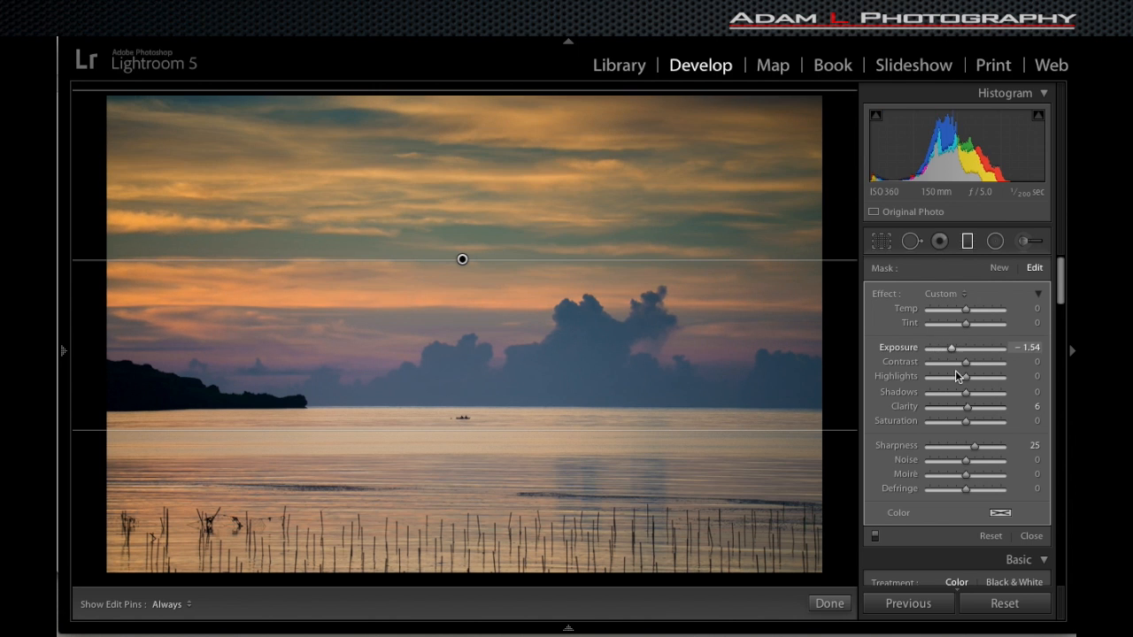
left_click(979, 363)
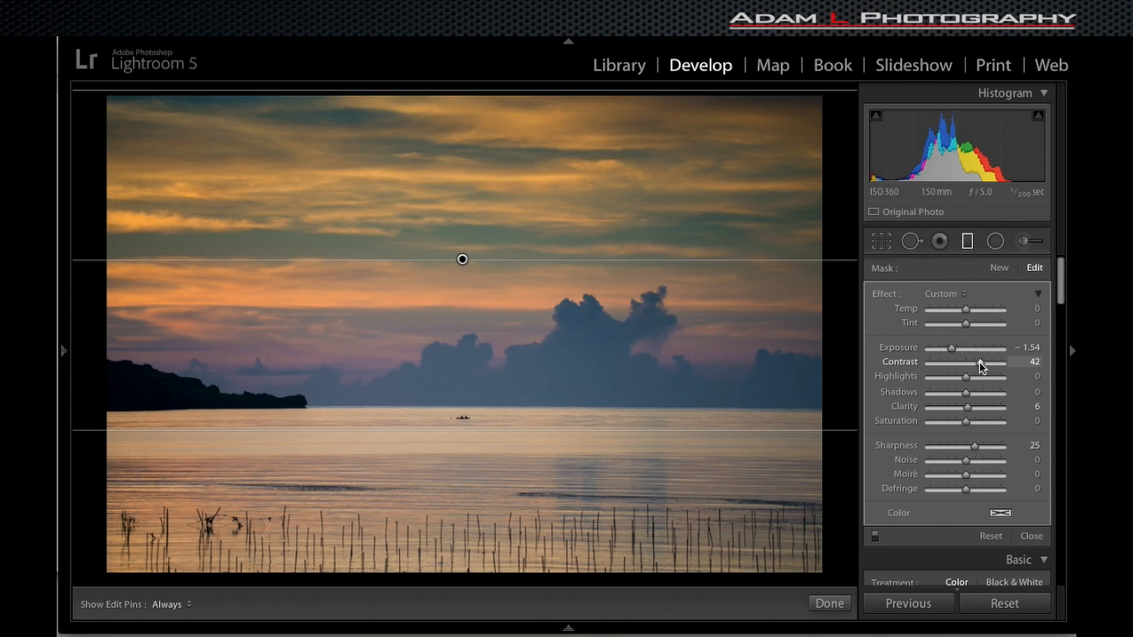
left_click_drag(967, 310, 974, 309)
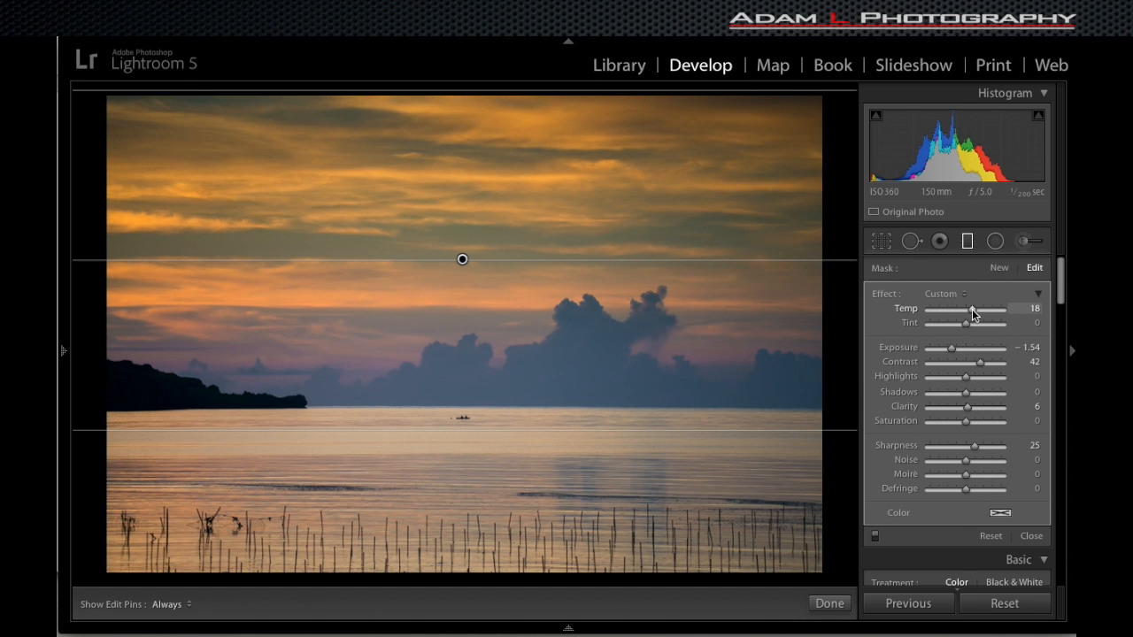
left_click(953, 381)
left_click_drag(971, 393, 972, 398)
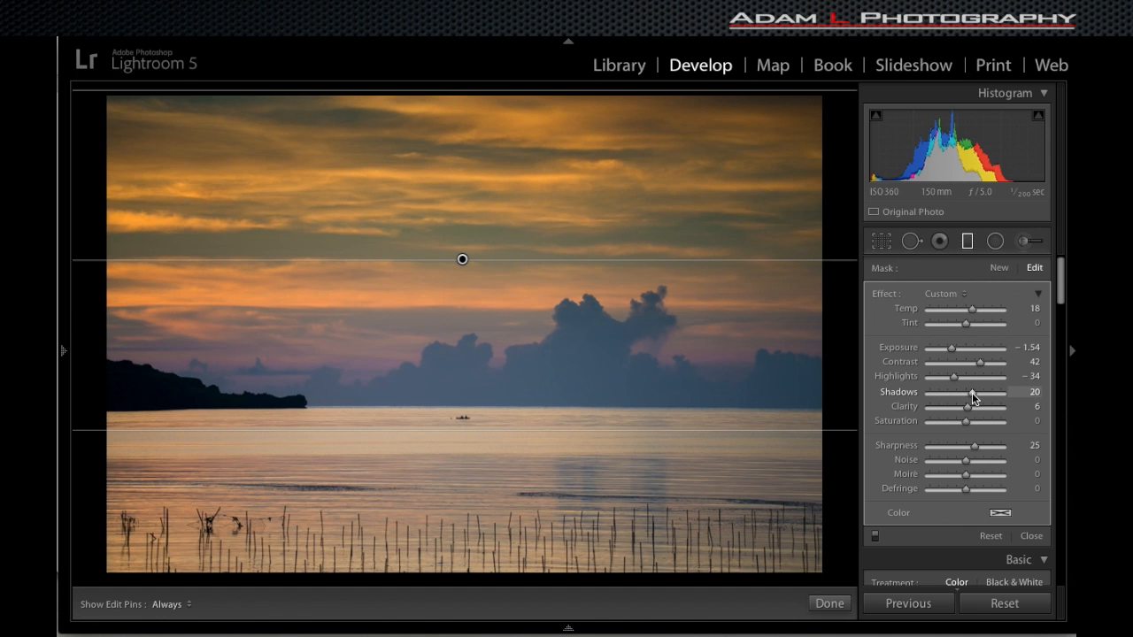
left_click(972, 398)
left_click(972, 421)
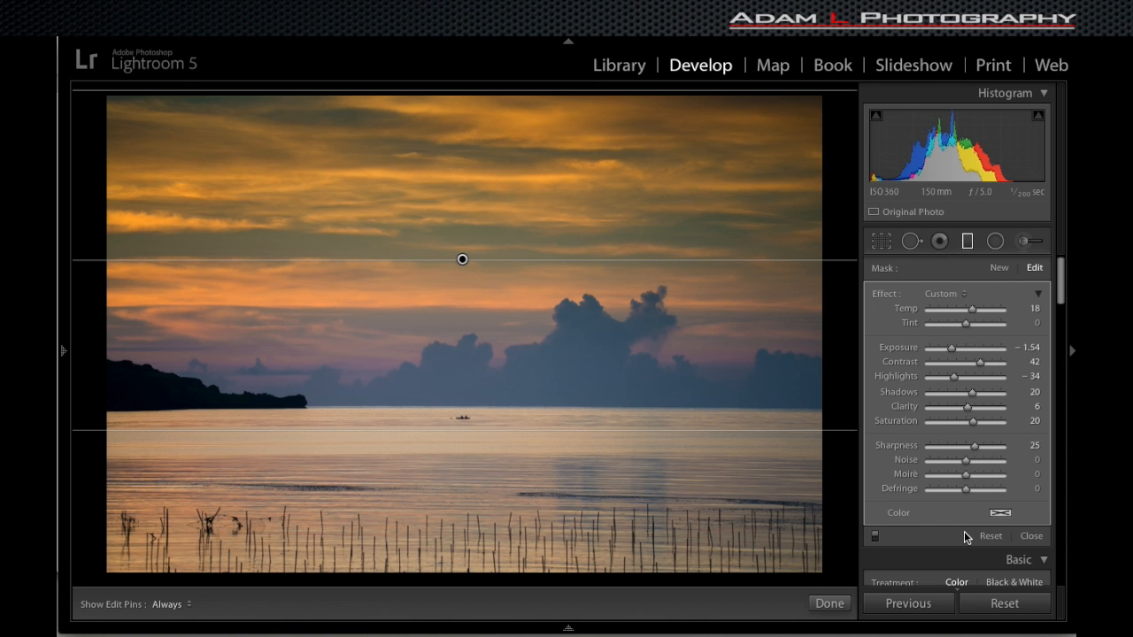
key("k")
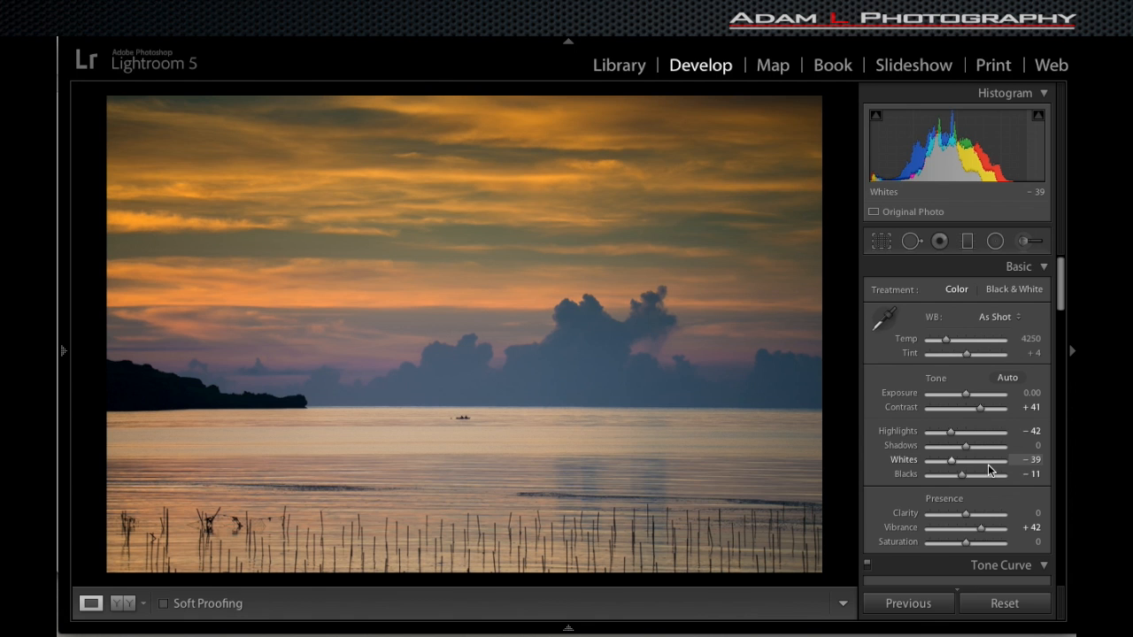
- Add a dark post-crop vignette with Amount −29 and Feather 72
scroll(940, 453, "down", 10)
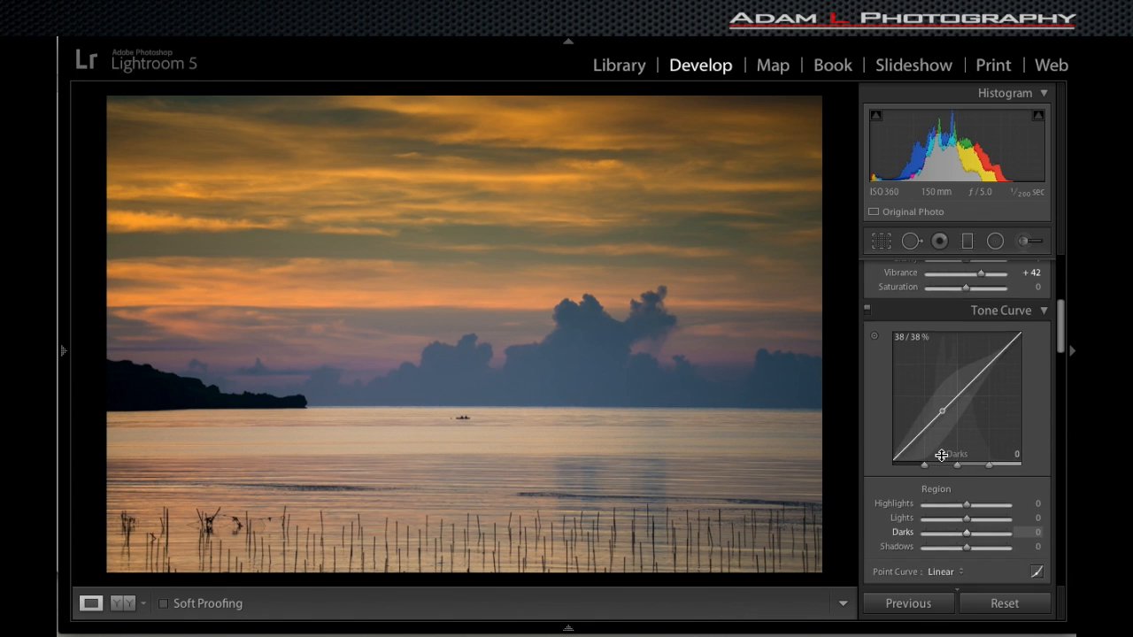
scroll(941, 454, "down", 10)
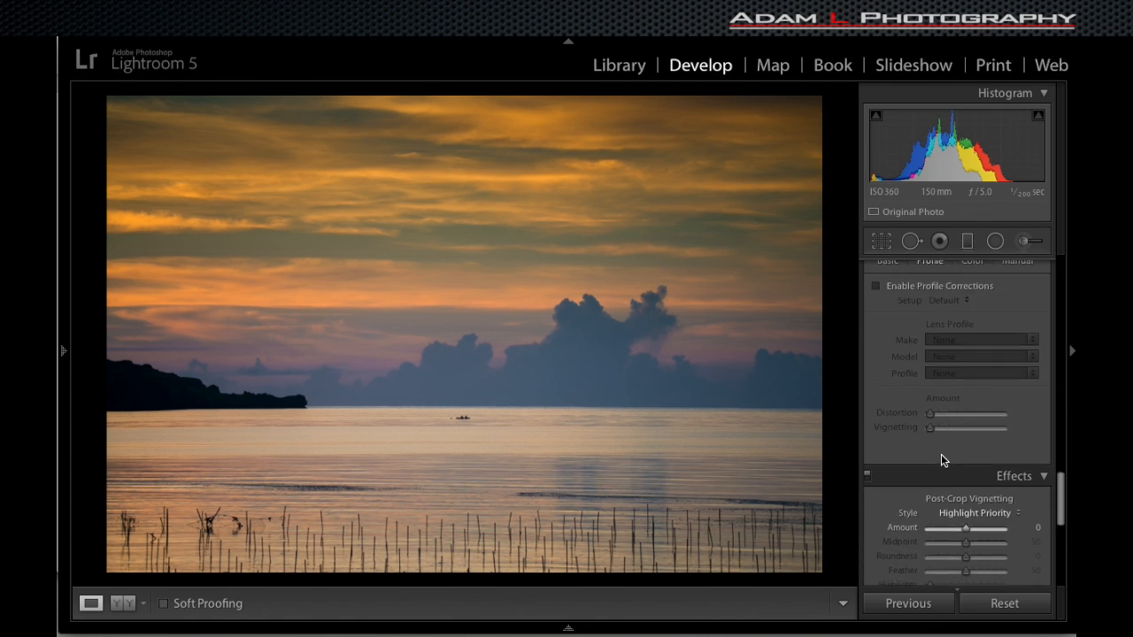
scroll(941, 454, "down", 2)
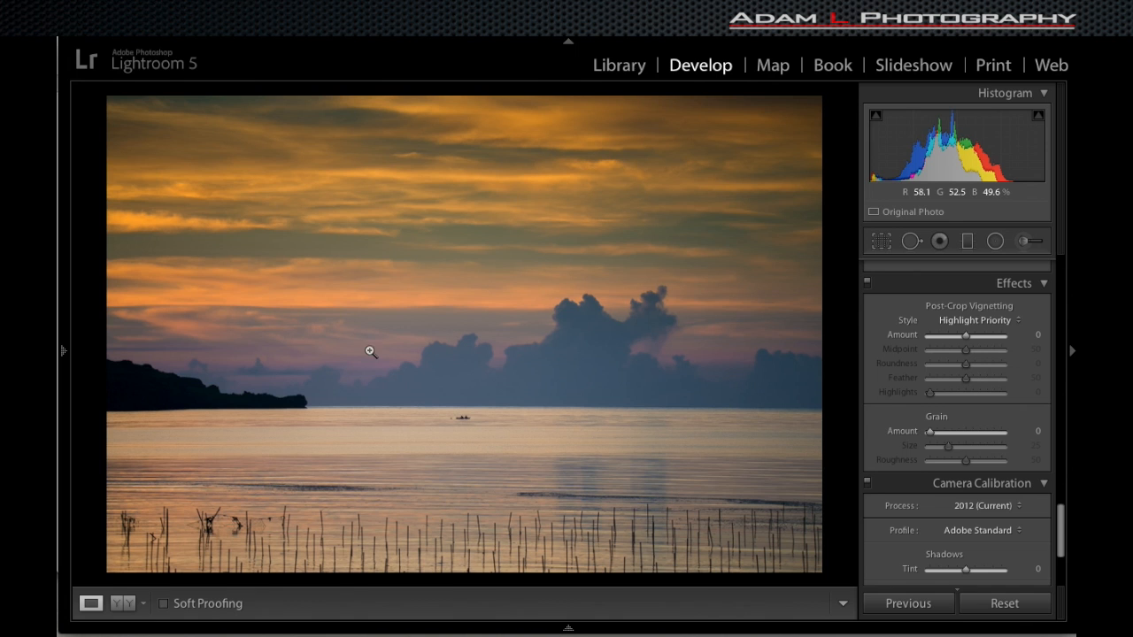
left_click(956, 336)
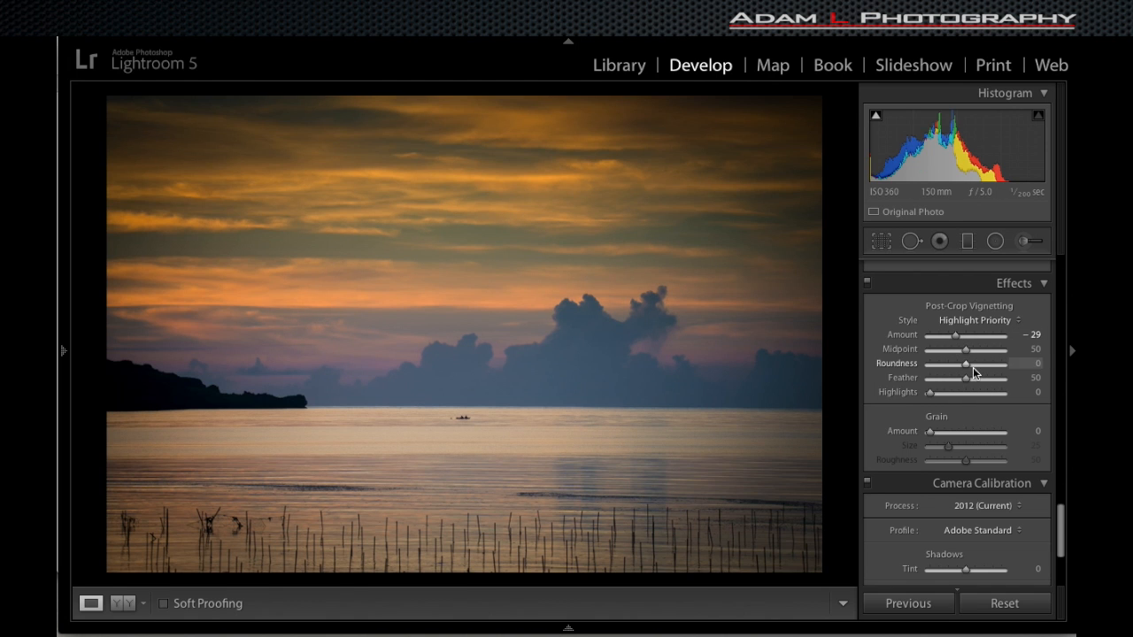
left_click_drag(966, 377, 980, 380)
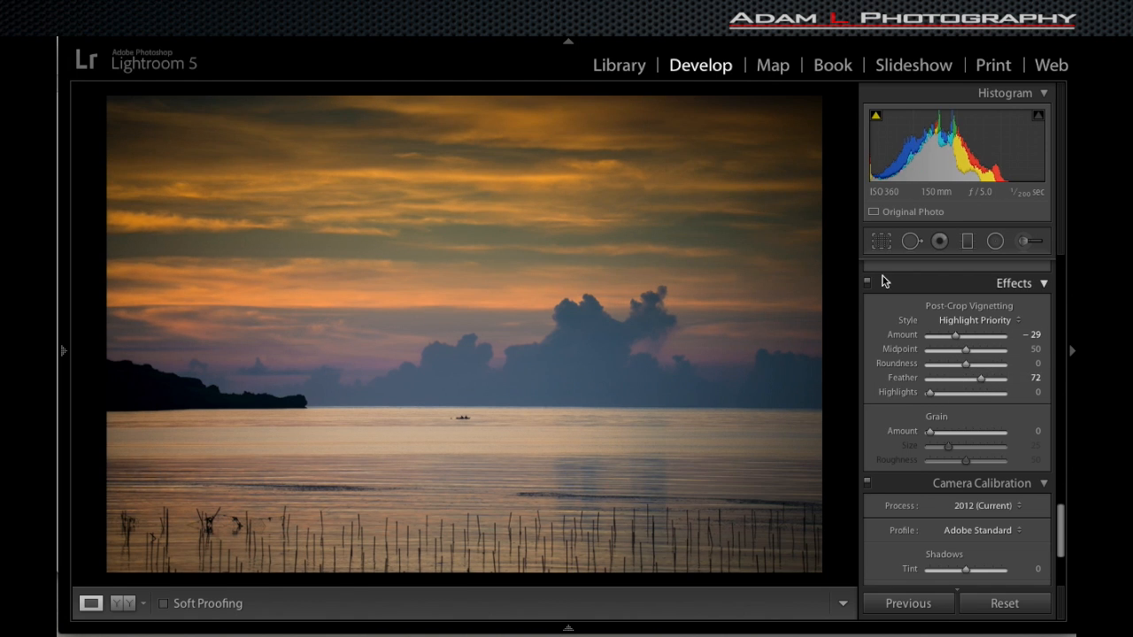
- Crop about the upper fifth of the photo off the sky, keeping its full width, and apply the crop
left_click(880, 240)
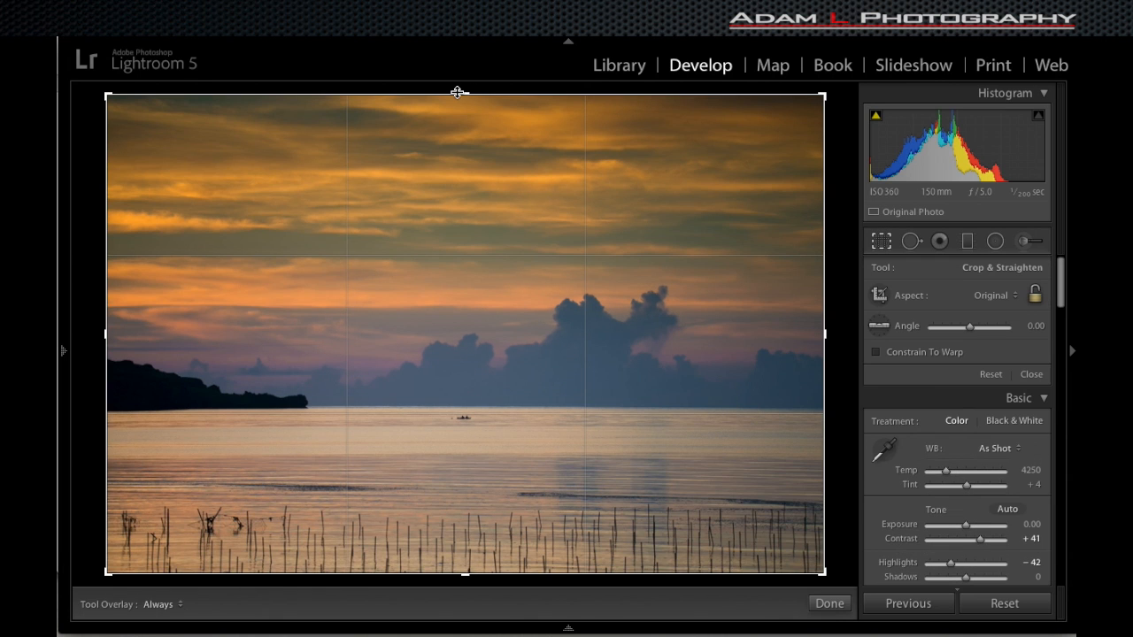
left_click_drag(463, 95, 463, 143)
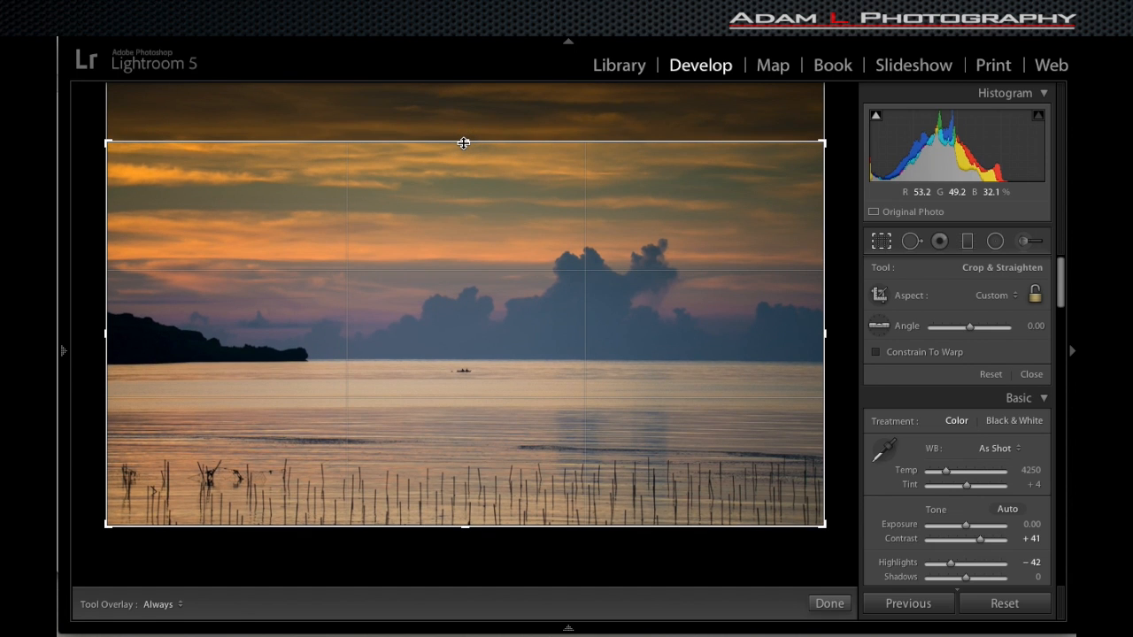
key("Return")
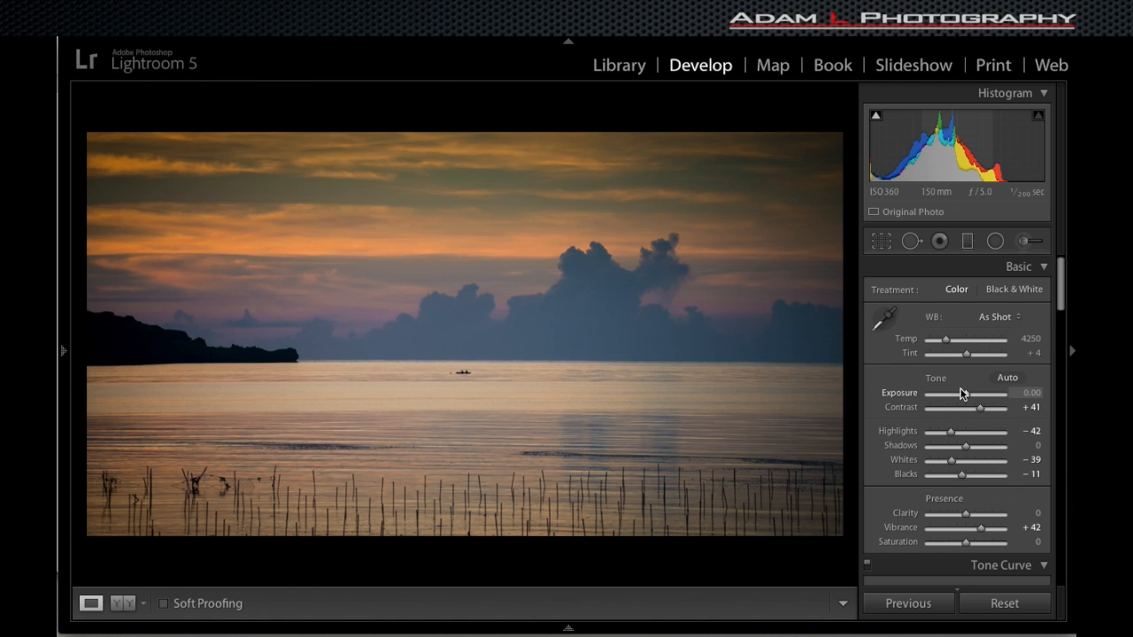
- Set the photo's basic Exposure to +0.35, and its white balance to Temp 4274 and Tint +11
left_click_drag(965, 395, 967, 396)
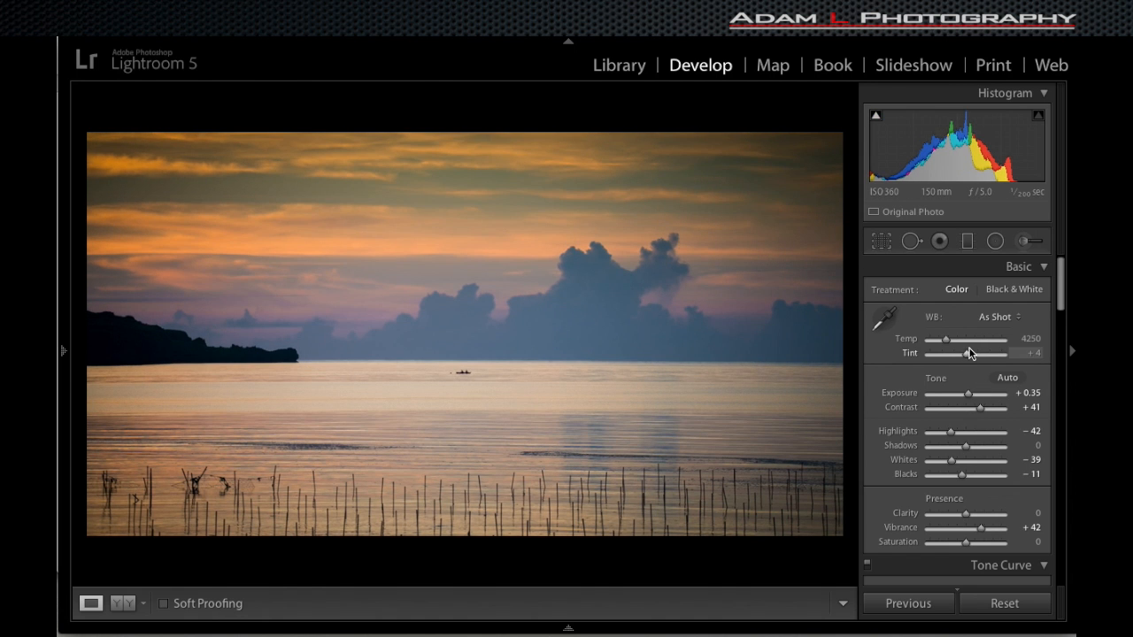
left_click_drag(951, 345, 945, 344)
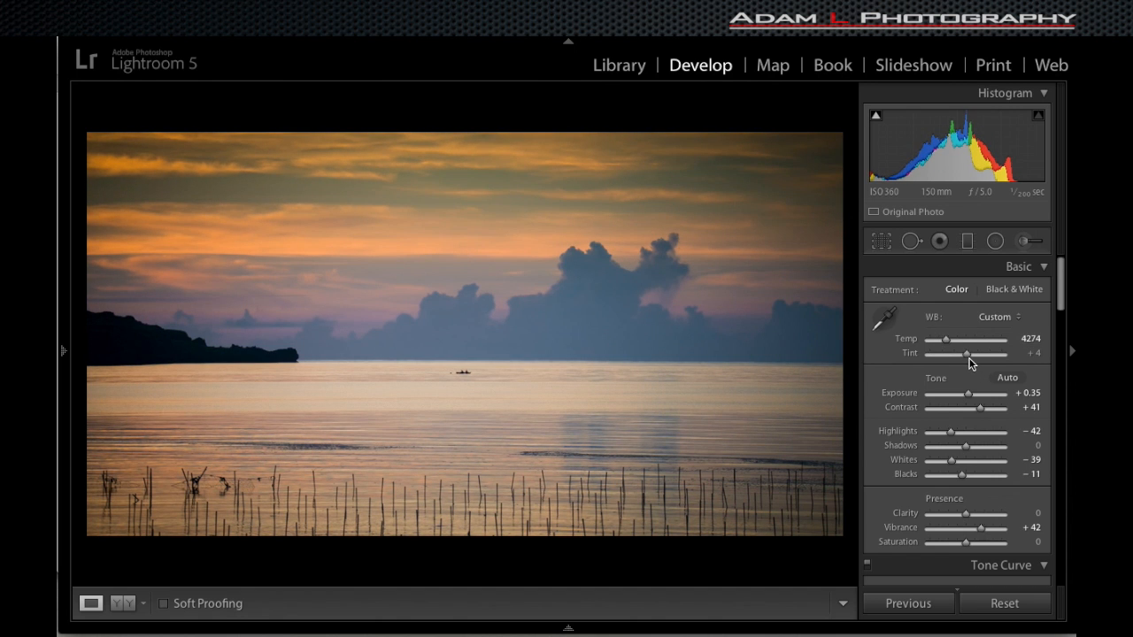
left_click_drag(971, 354, 970, 358)
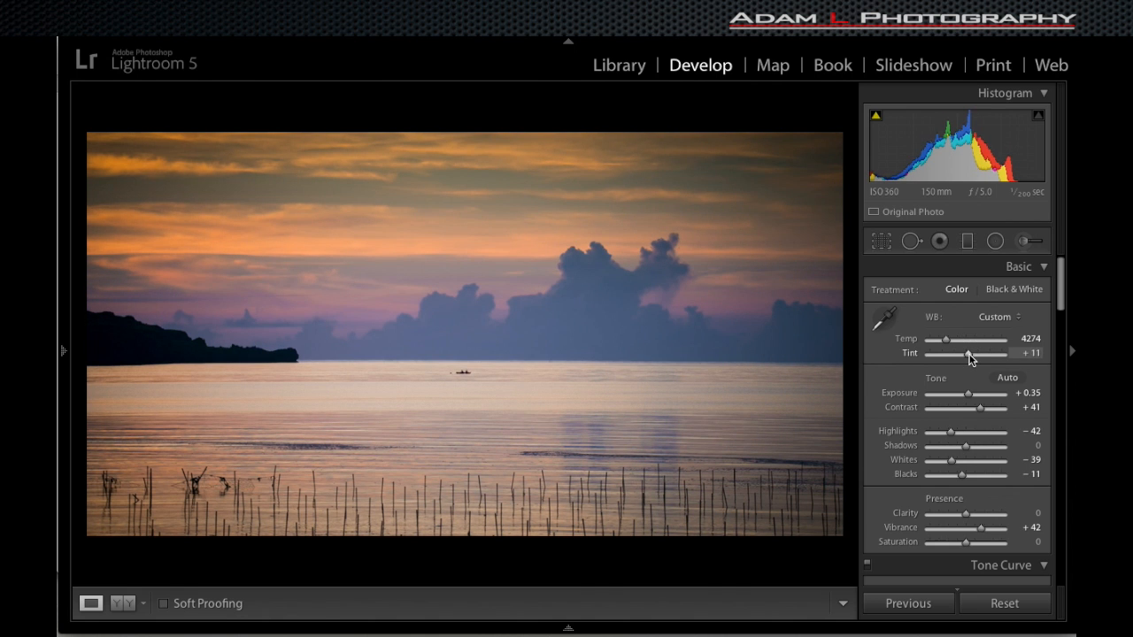
- Shape the tone curve into a gentle S with Lights at +14 and Darks at −16
left_click(462, 372)
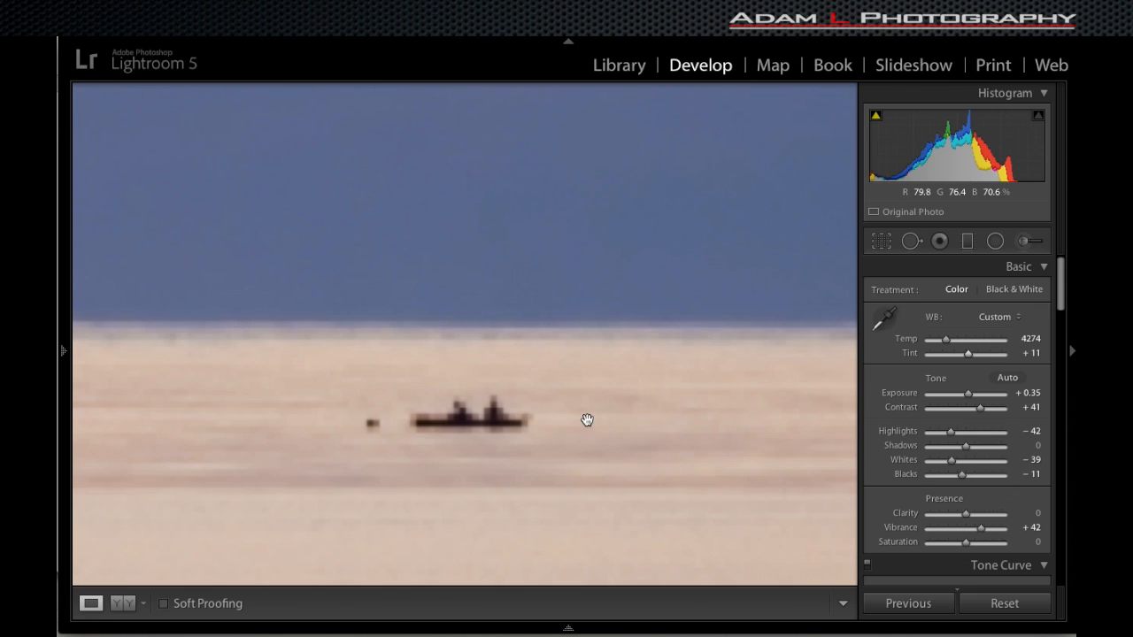
left_click(523, 413)
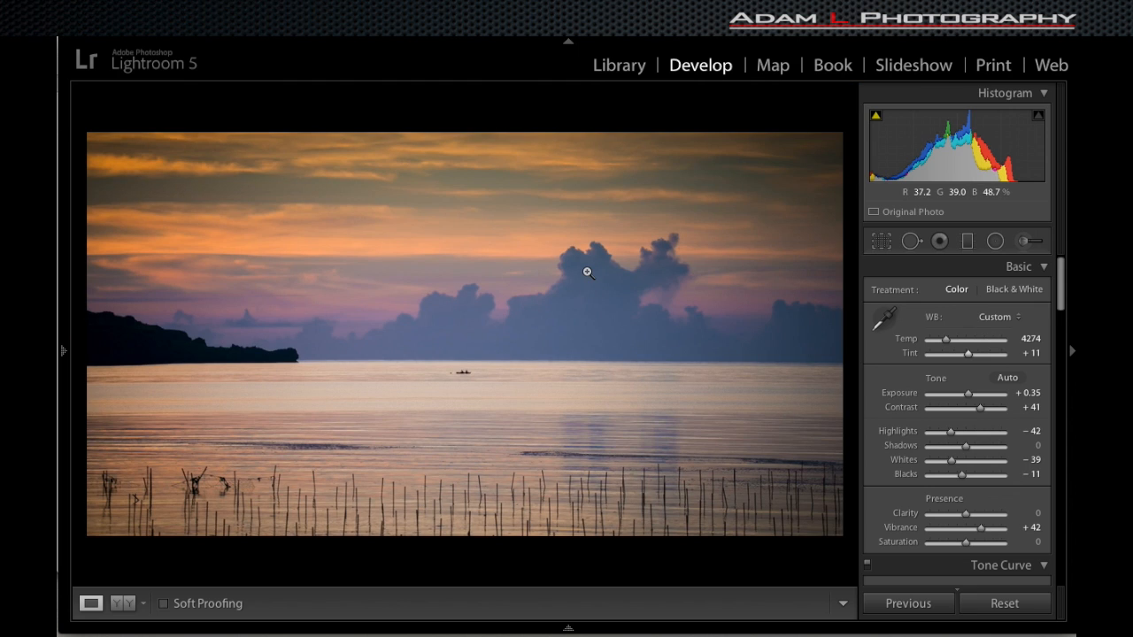
scroll(914, 414, "down", 5)
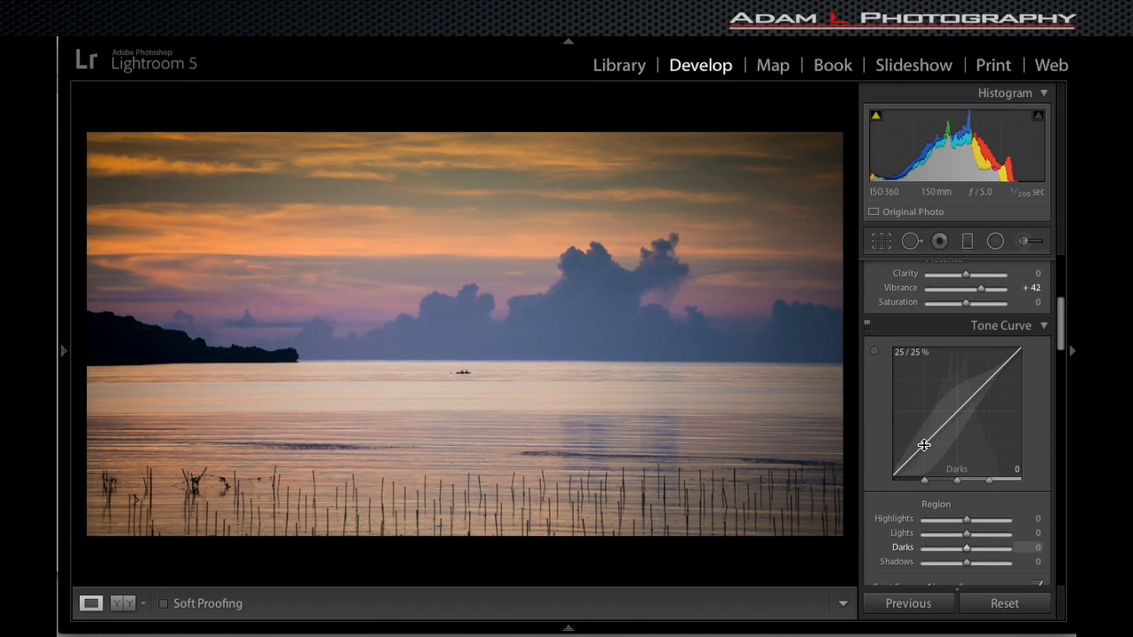
left_click(994, 379)
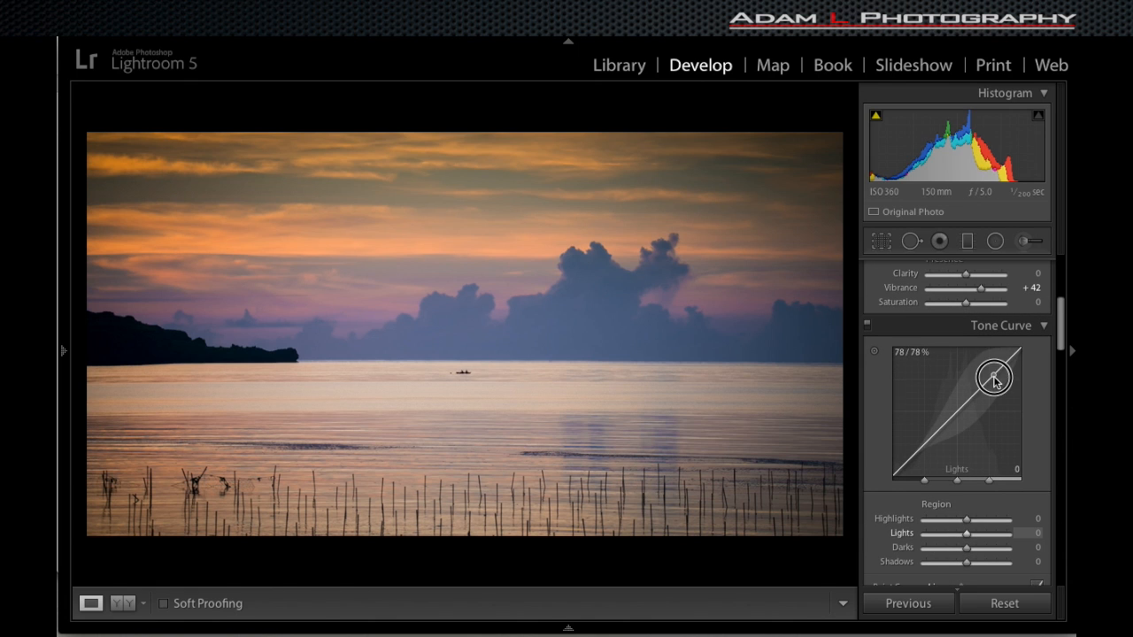
left_click_drag(994, 379, 994, 368)
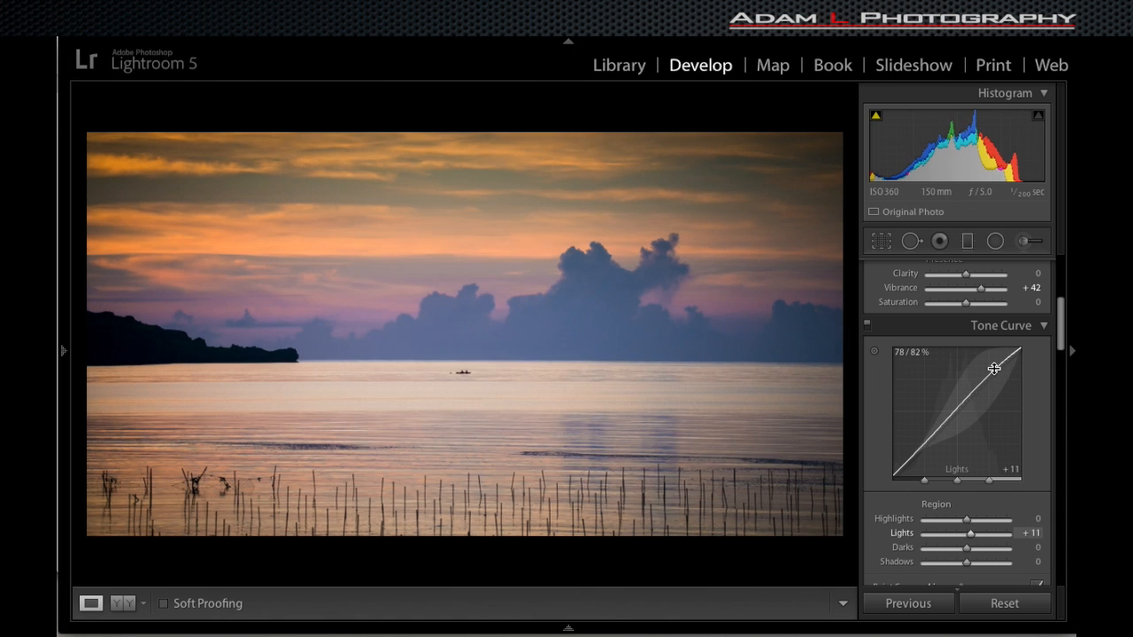
left_click_drag(925, 444, 925, 446)
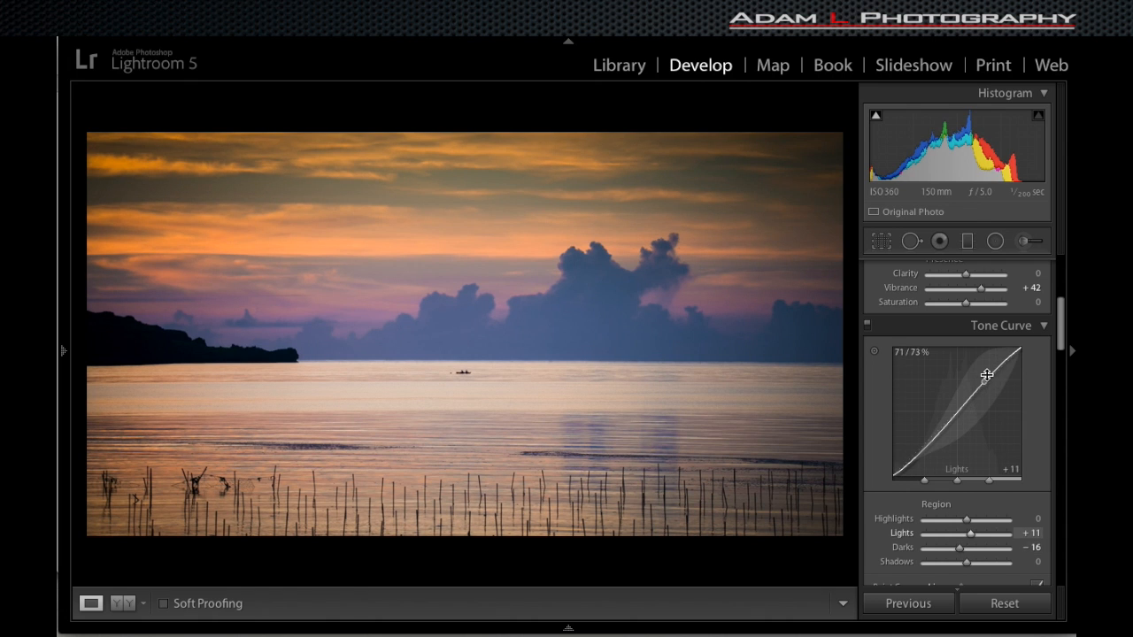
left_click_drag(987, 372, 987, 370)
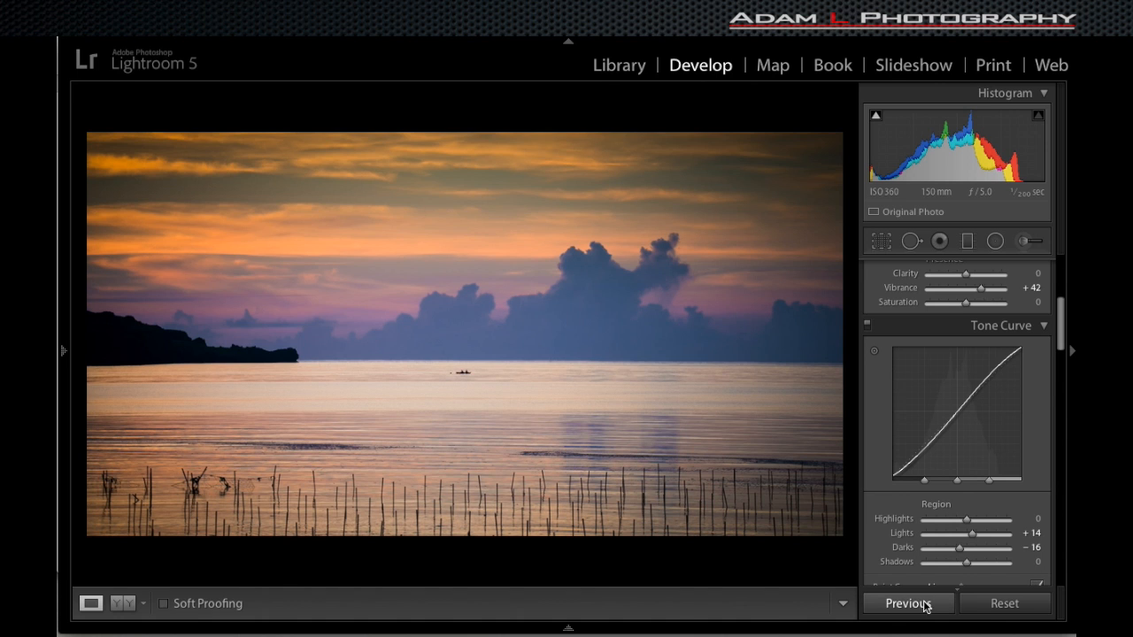
- Reset all of the photo's adjustments to compare with the original, and undo the reset
left_click(1003, 603)
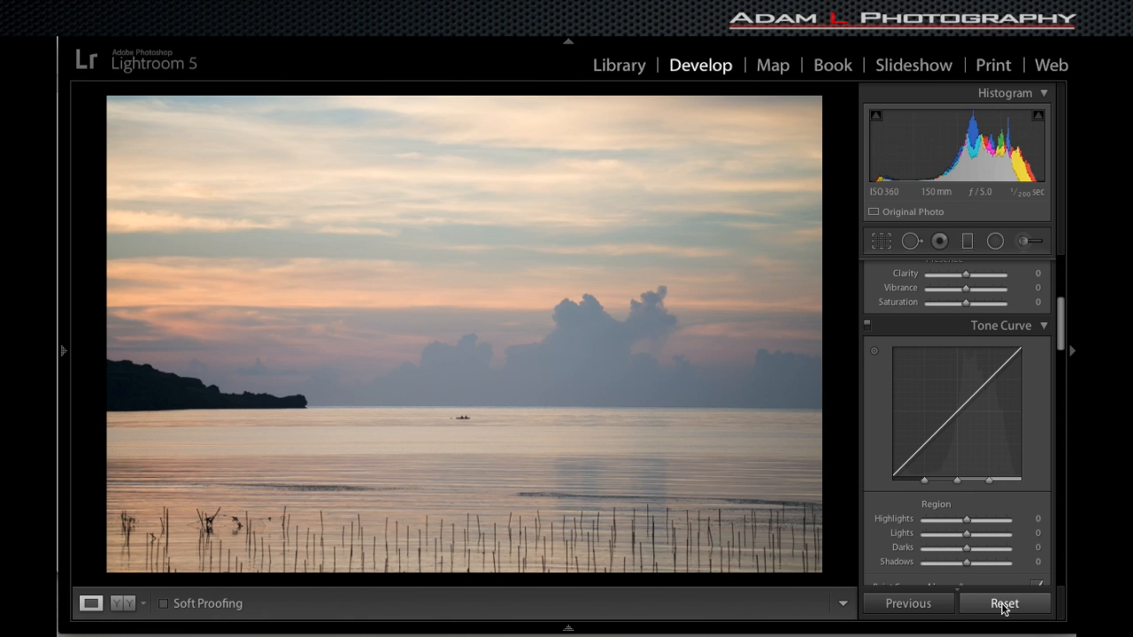
key("ctrl+z")
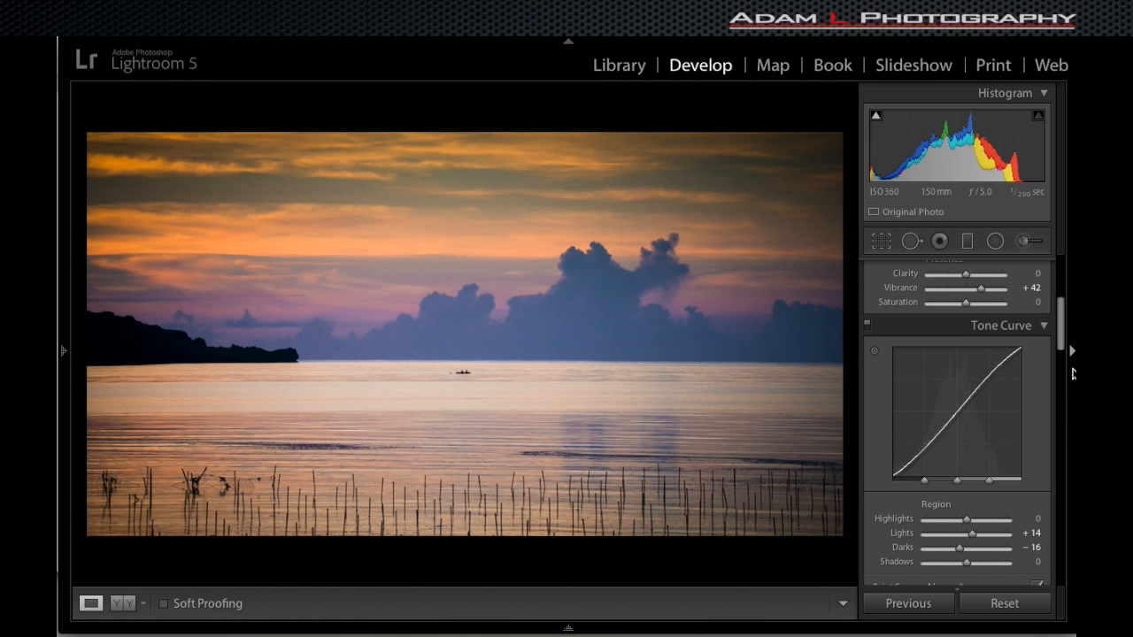